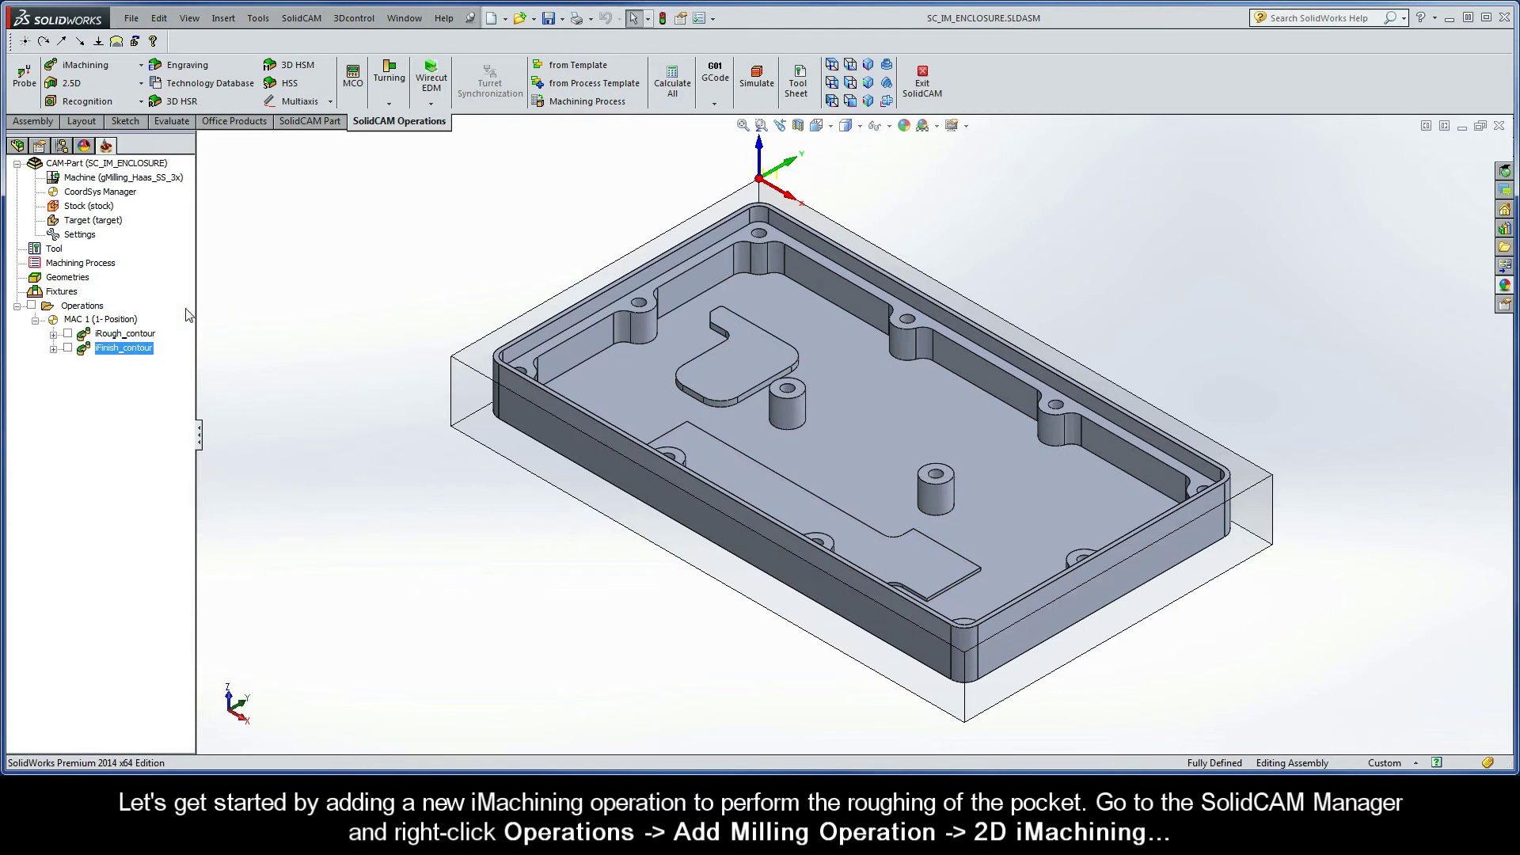
# Step: Add a new 2D iMachining operation from the Operations context menu in the SolidCAM Manager
pyautogui.rightClick(82, 309)
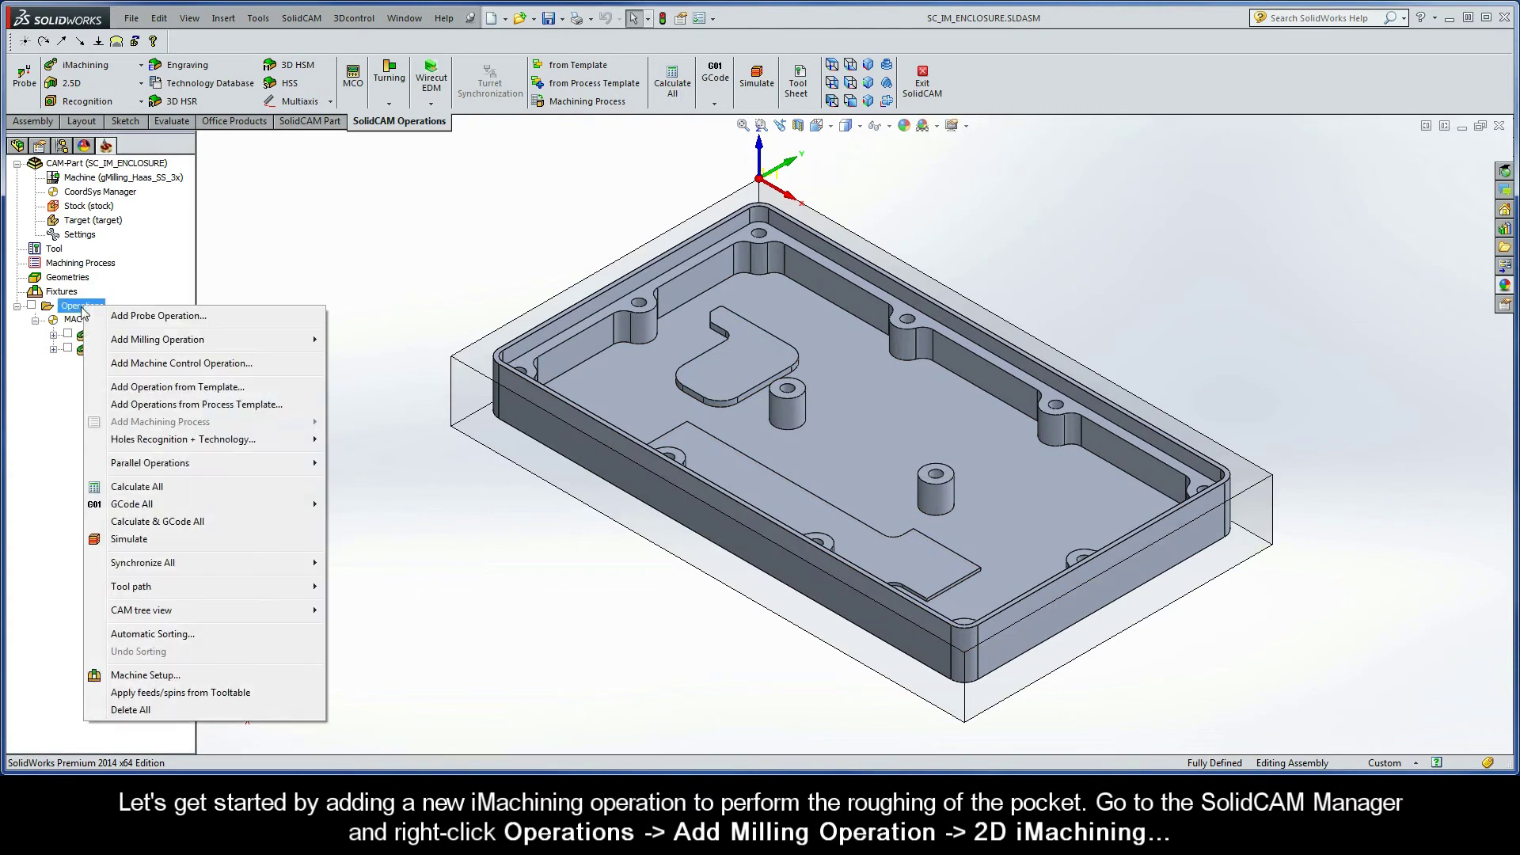
pyautogui.moveTo(103, 340)
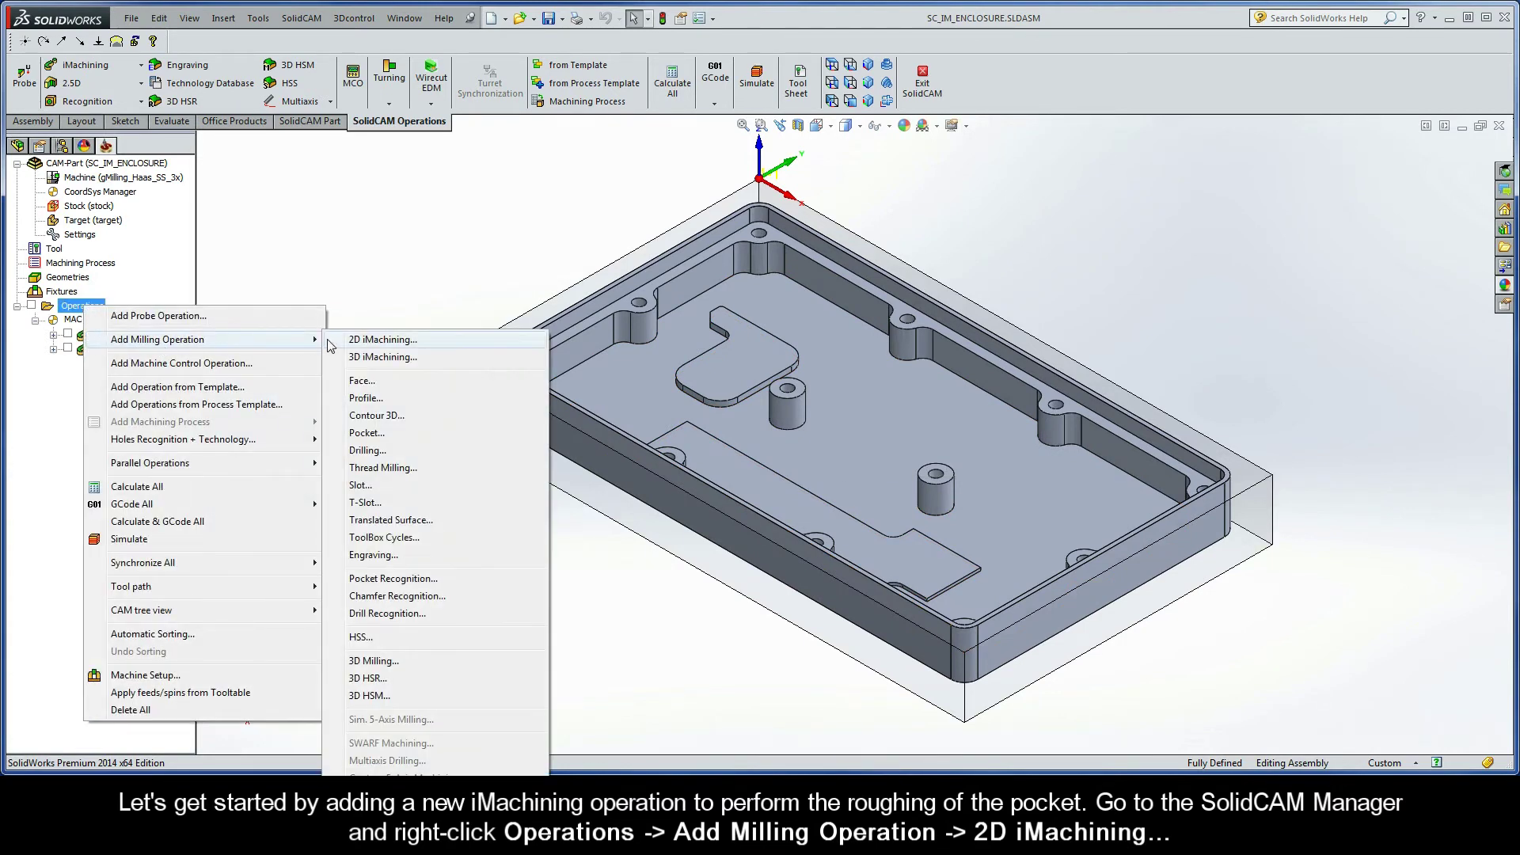
pyautogui.click(415, 347)
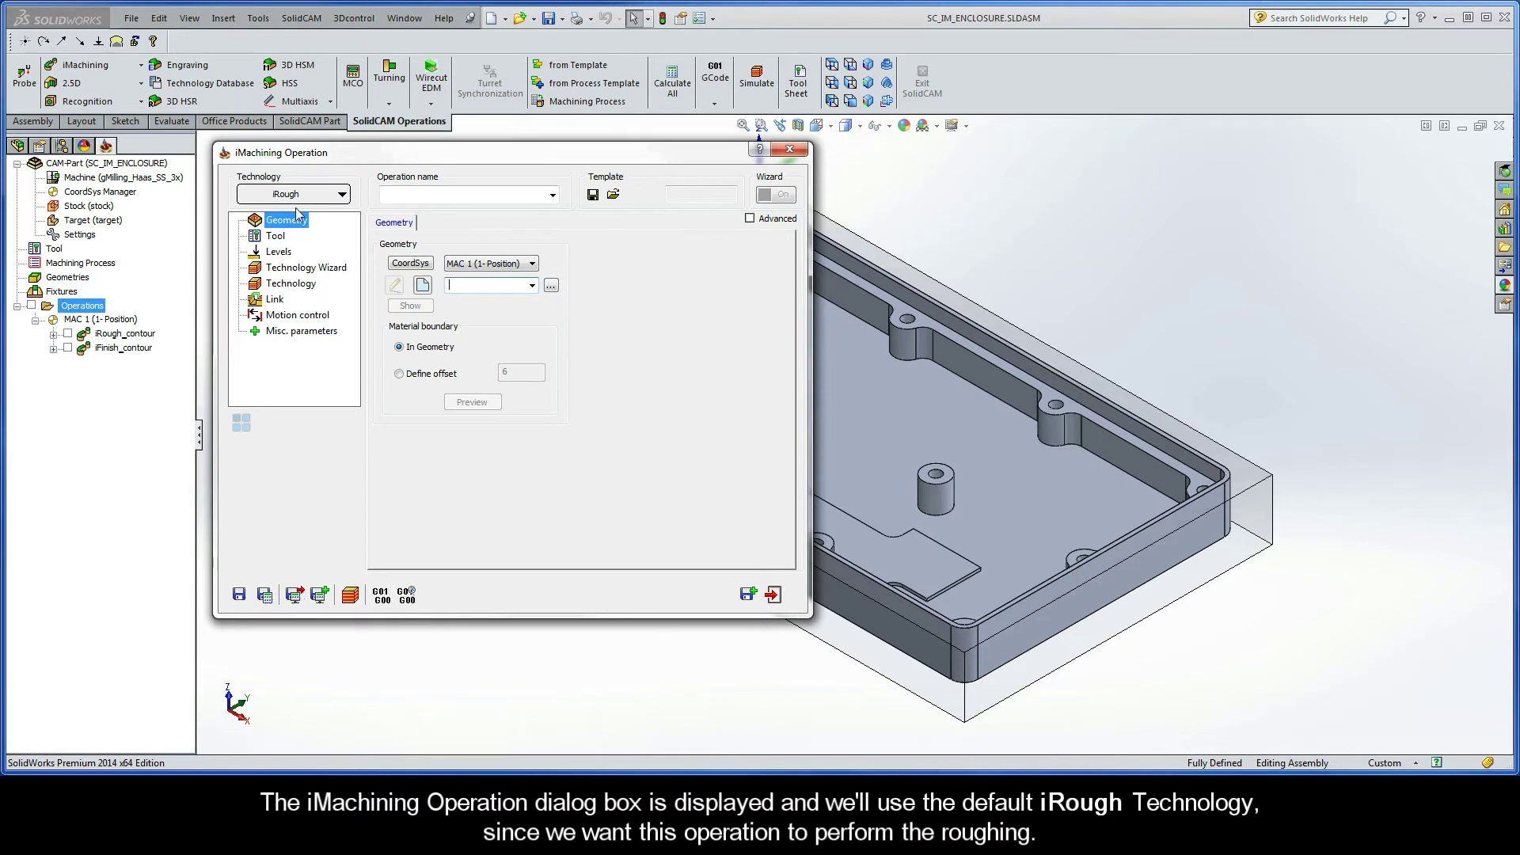
# Step: Start a new geometry and chain the pocket's lower edge at Auto-constant Z as chain 1
pyautogui.click(421, 285)
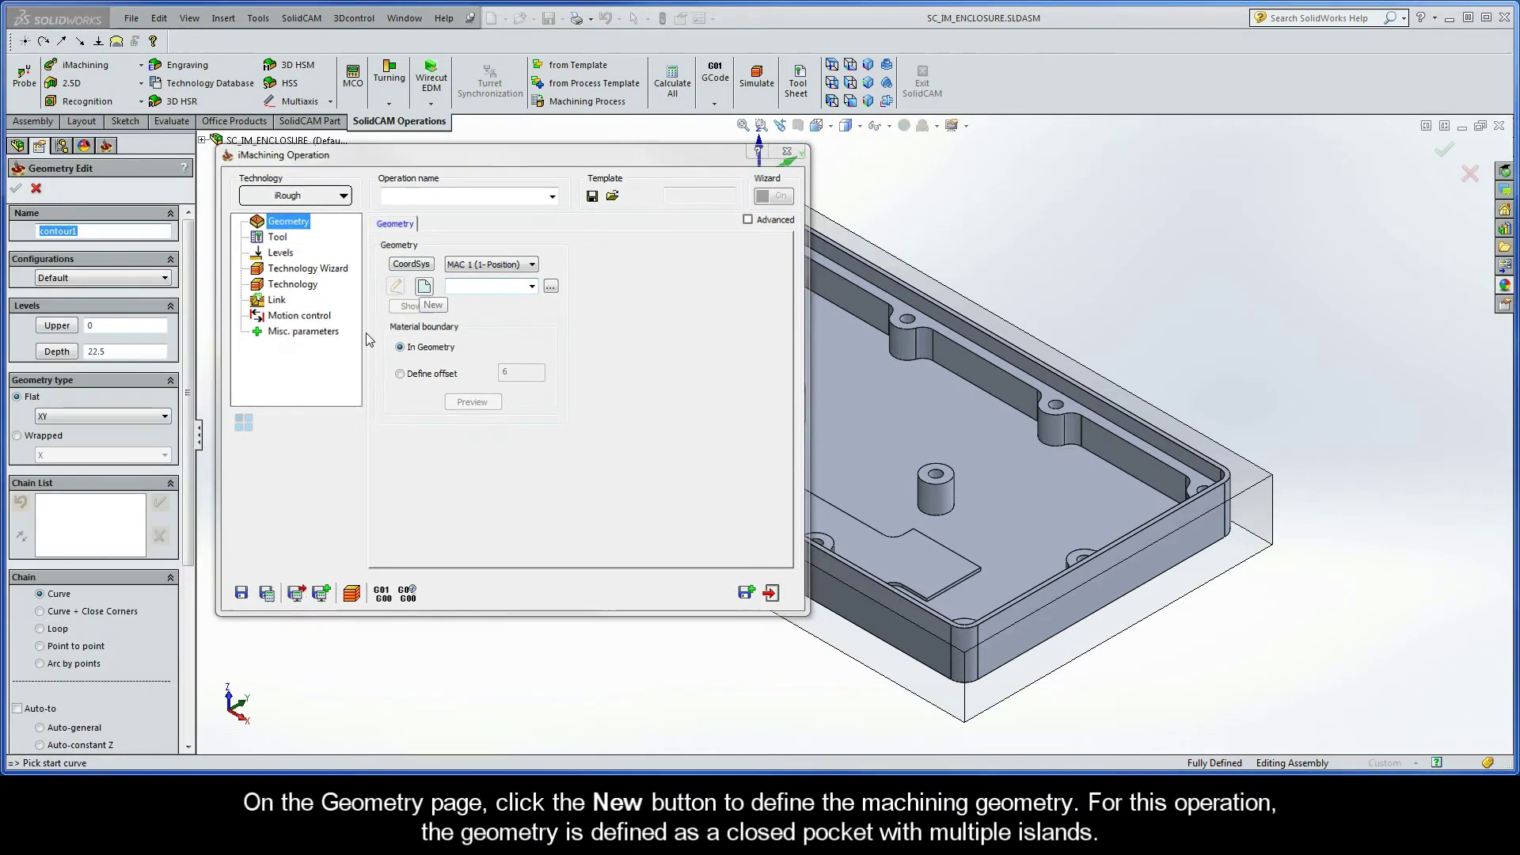
pyautogui.moveTo(188, 398); pyautogui.dragTo(187, 496)
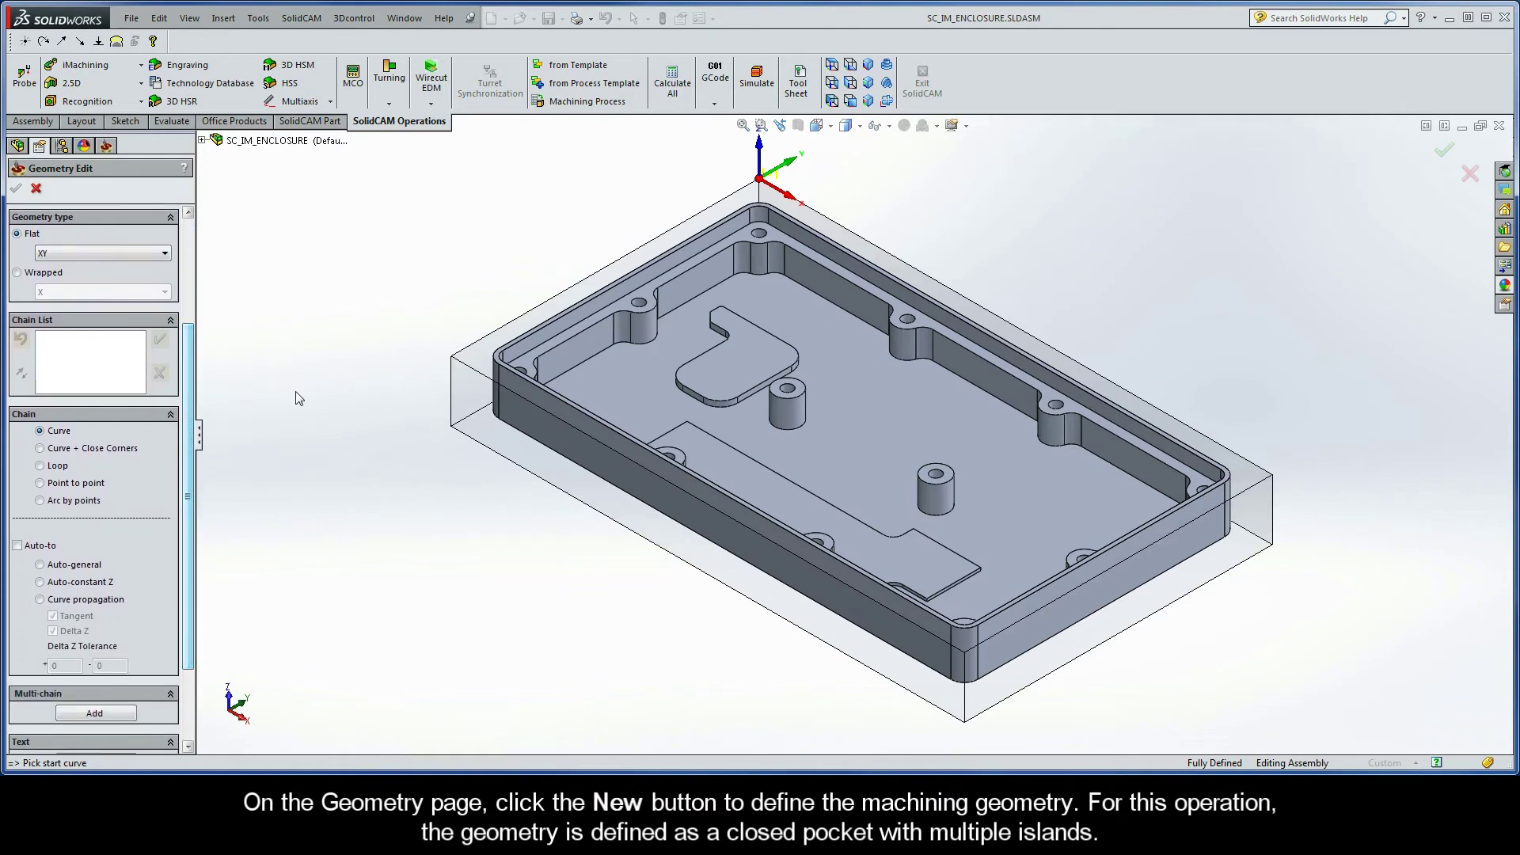
pyautogui.scroll(4, 378, 320)
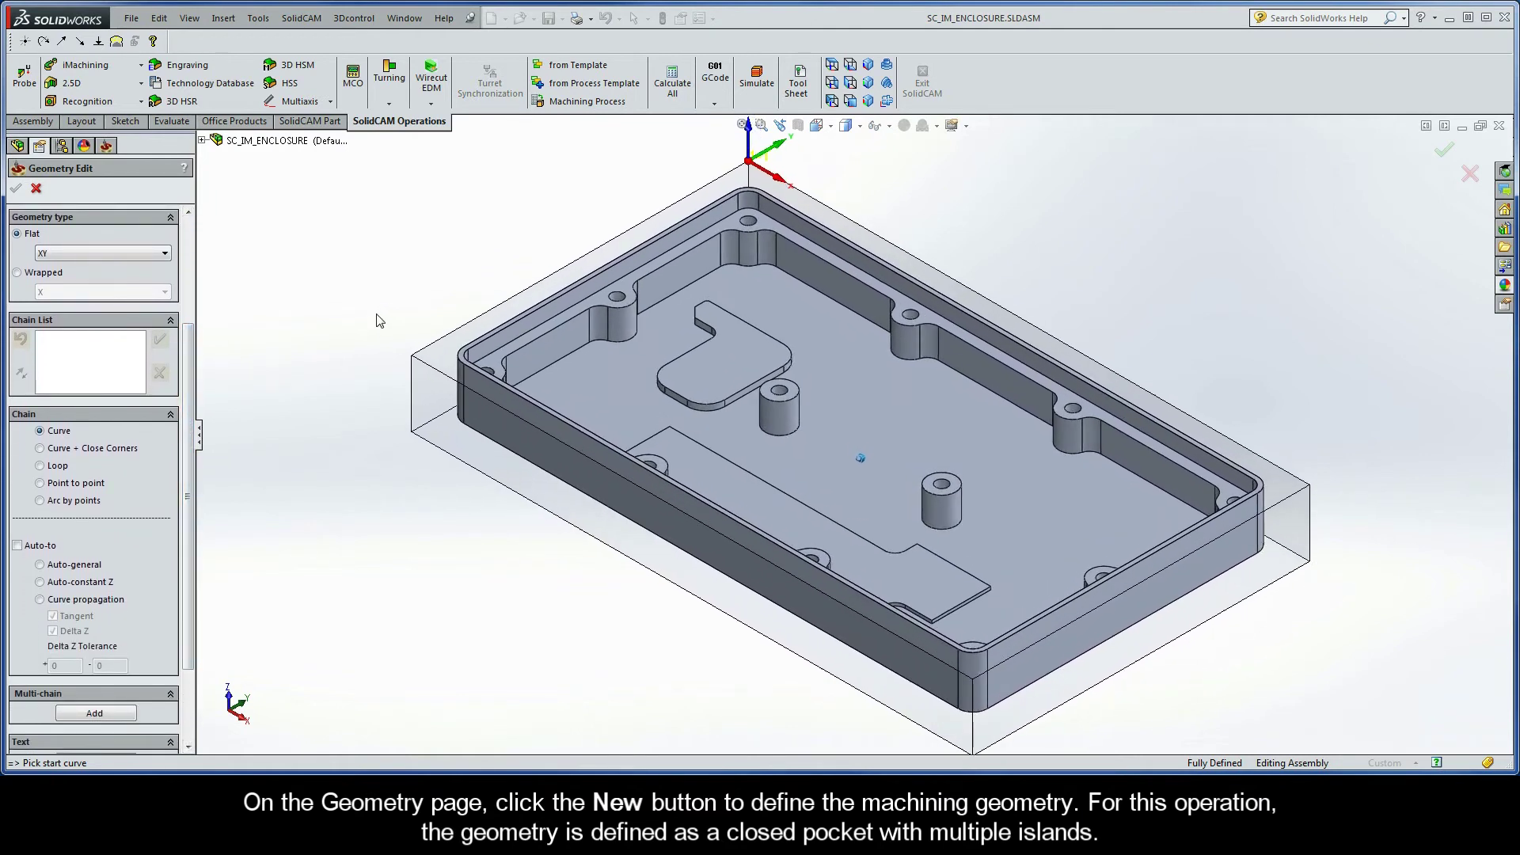
pyautogui.scroll(2, 378, 320)
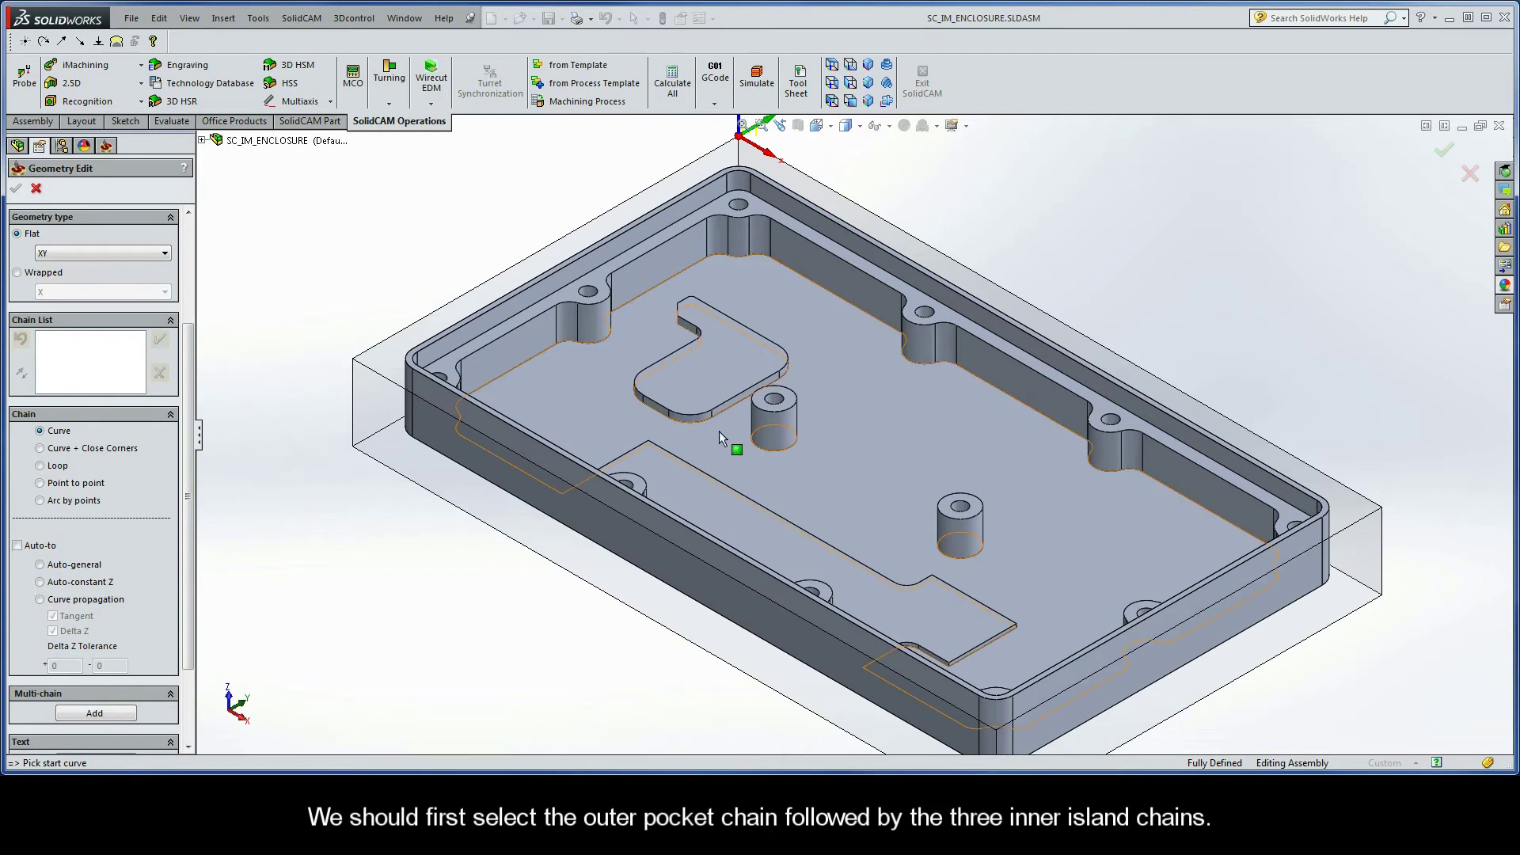
pyautogui.click(1067, 434)
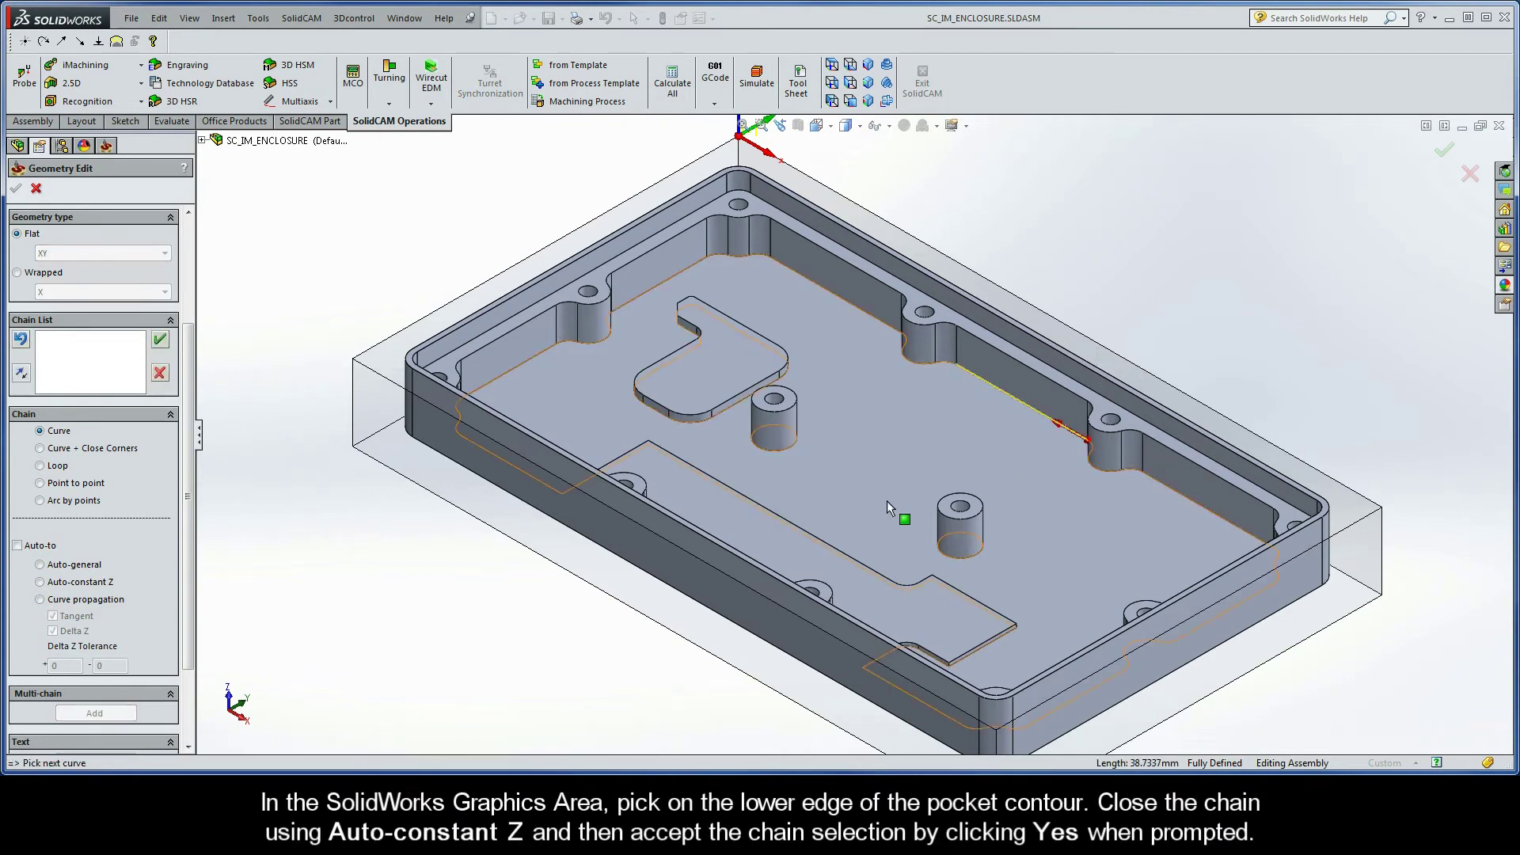
pyautogui.click(39, 581)
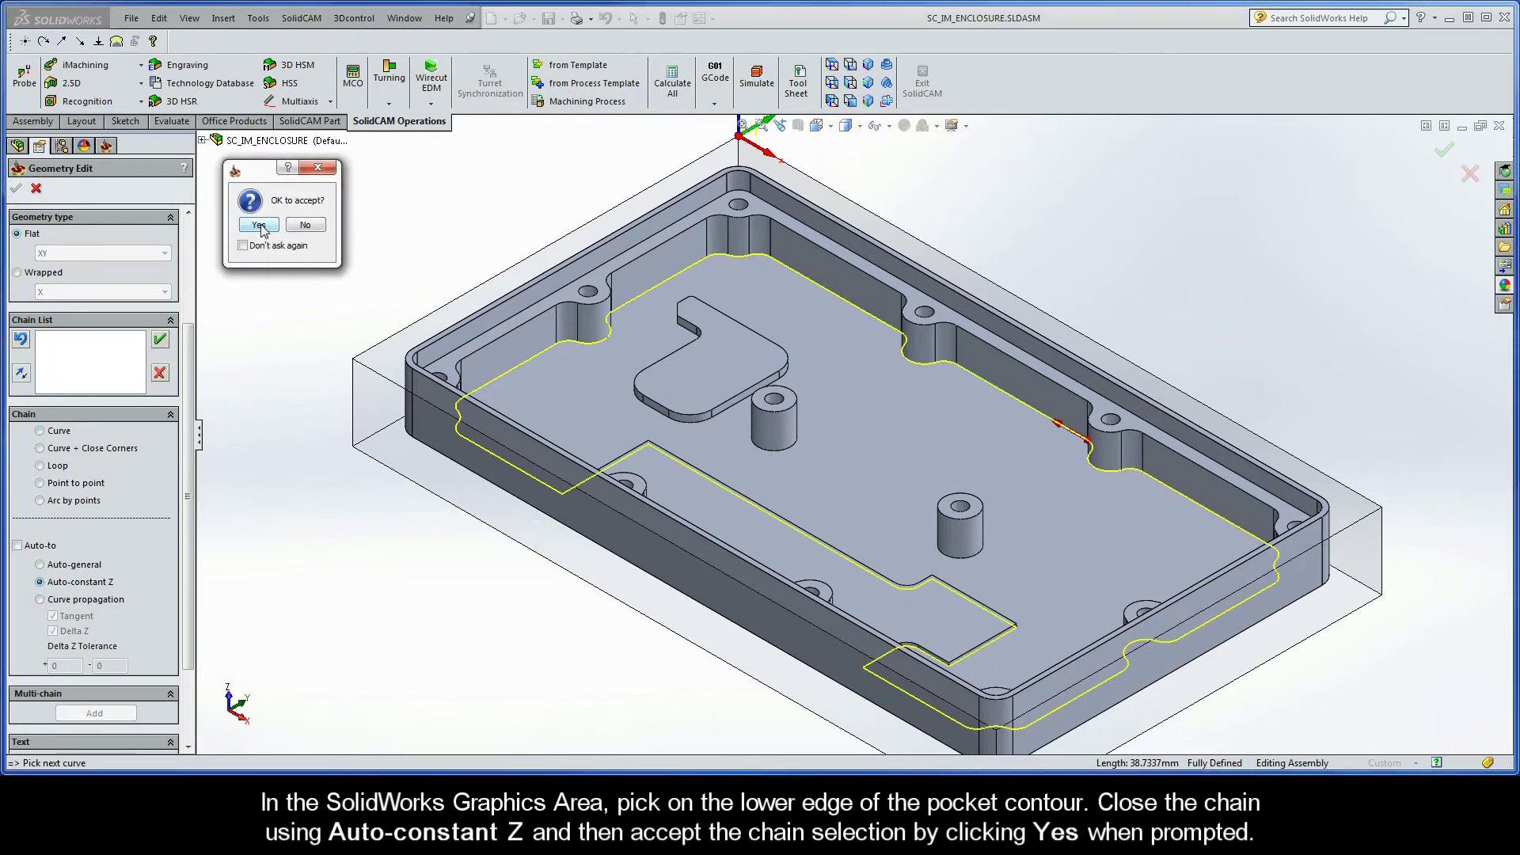
pyautogui.click(260, 225)
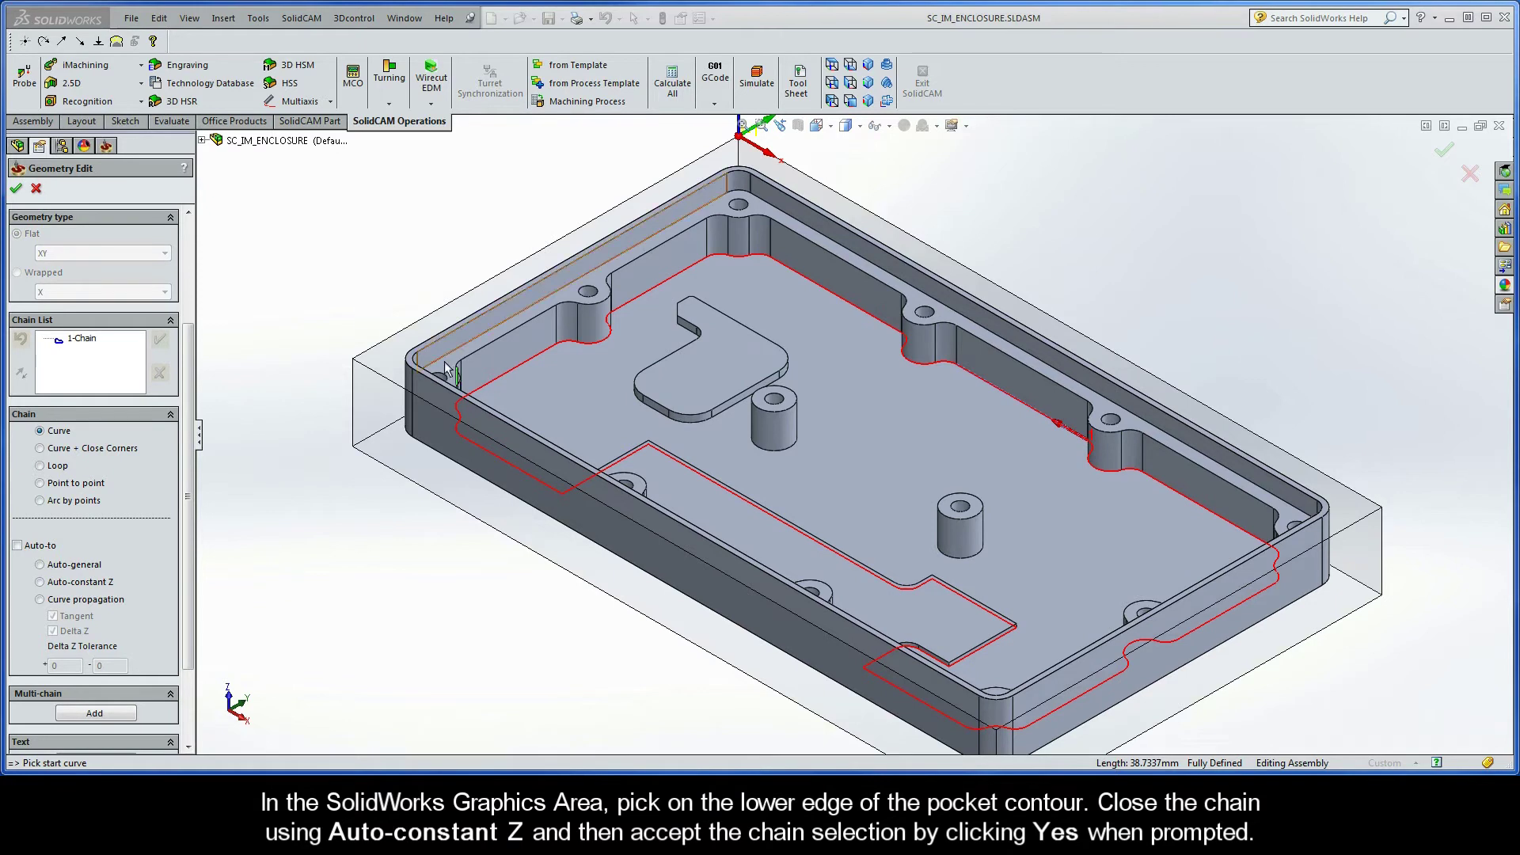
# Step: Add the tab island and both boss edges as chains 2–4 and confirm contour1
pyautogui.click(662, 413)
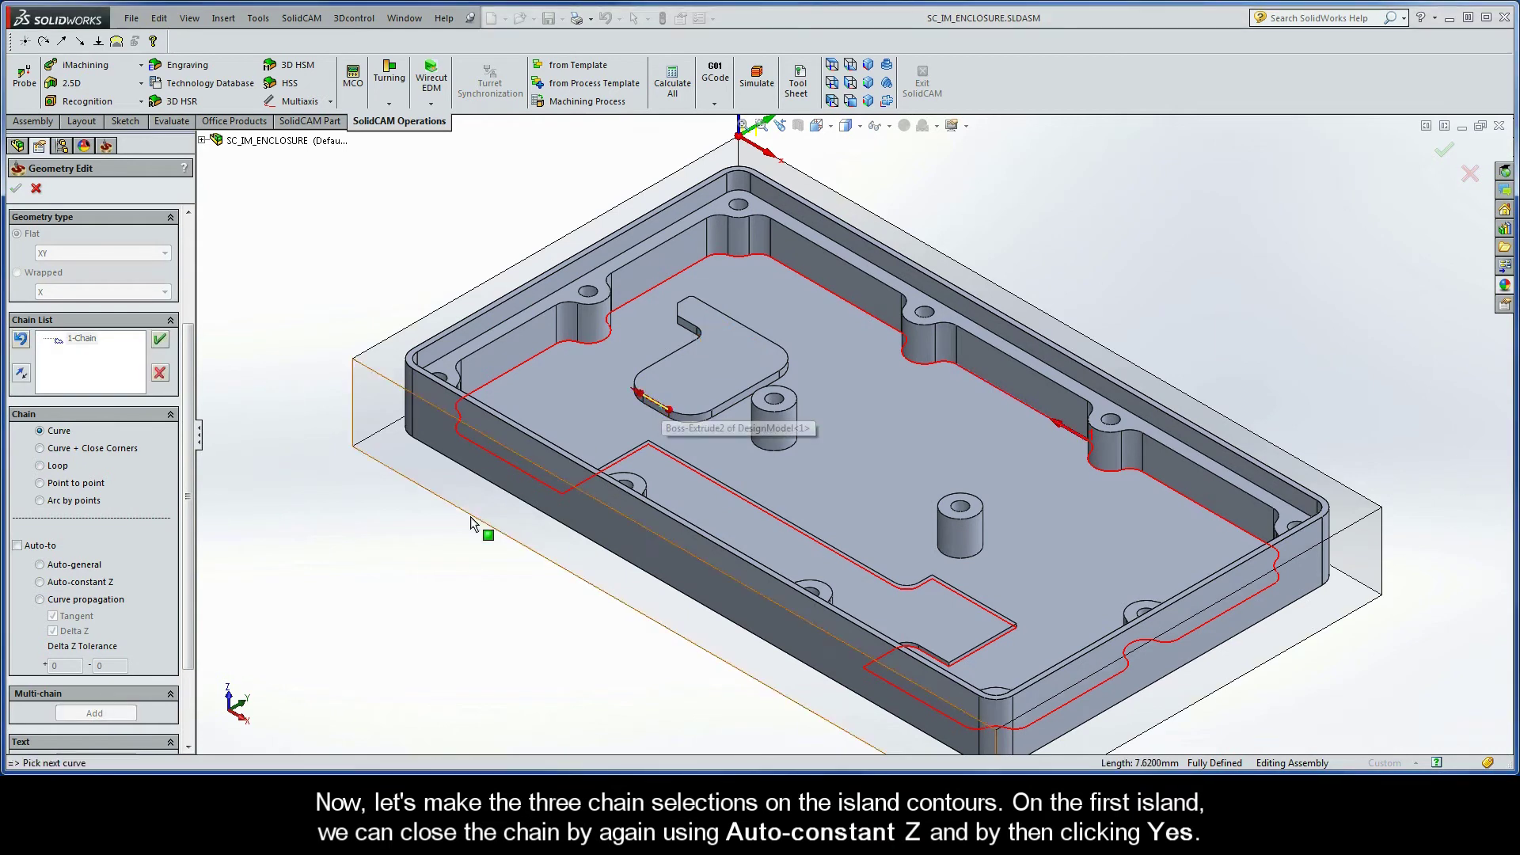
pyautogui.click(40, 584)
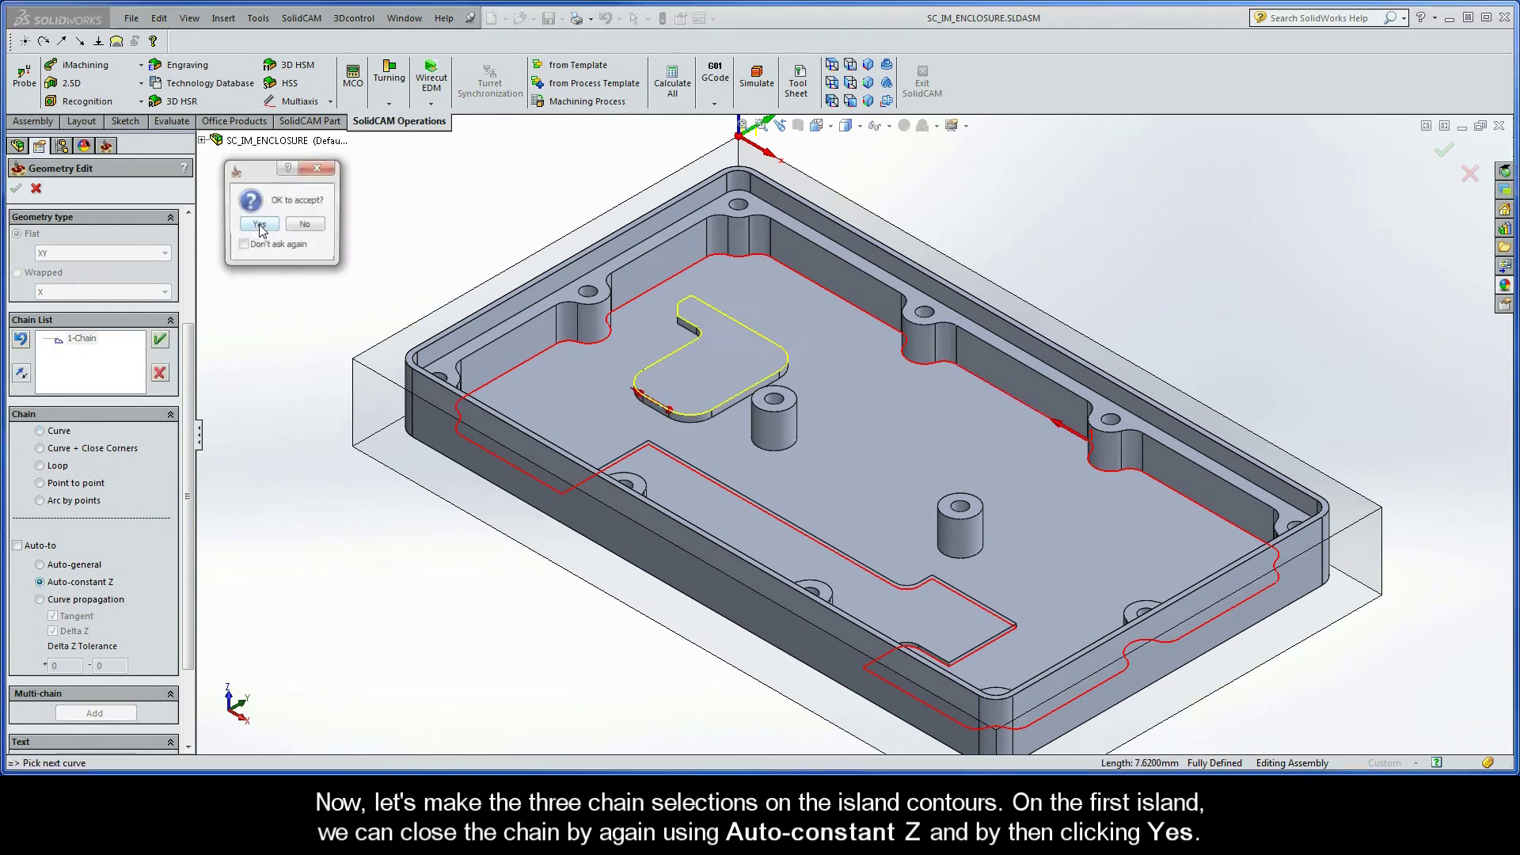
pyautogui.click(258, 226)
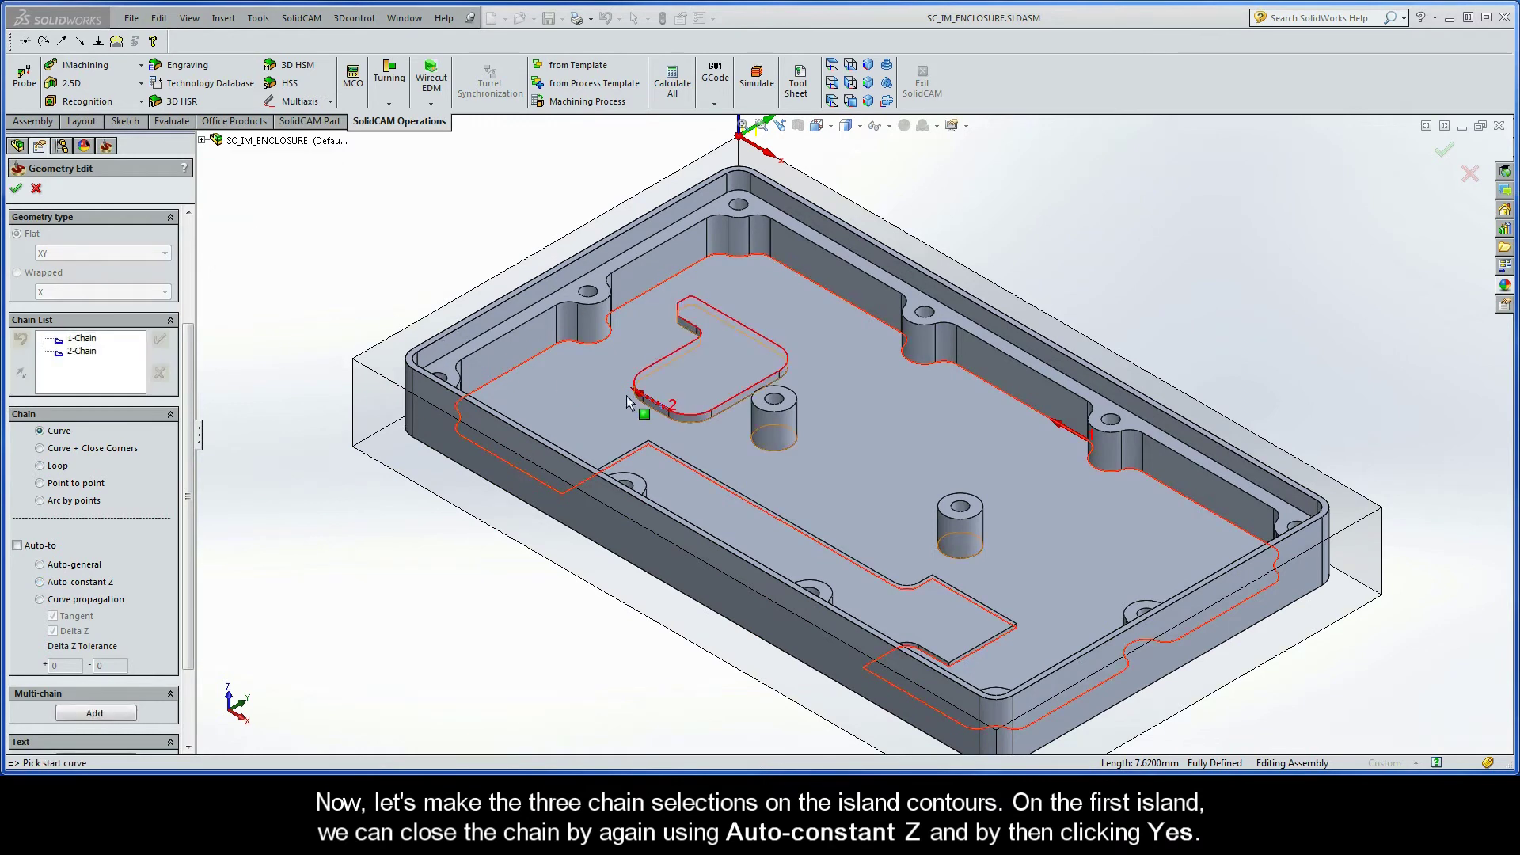
pyautogui.click(753, 407)
pyautogui.click(259, 225)
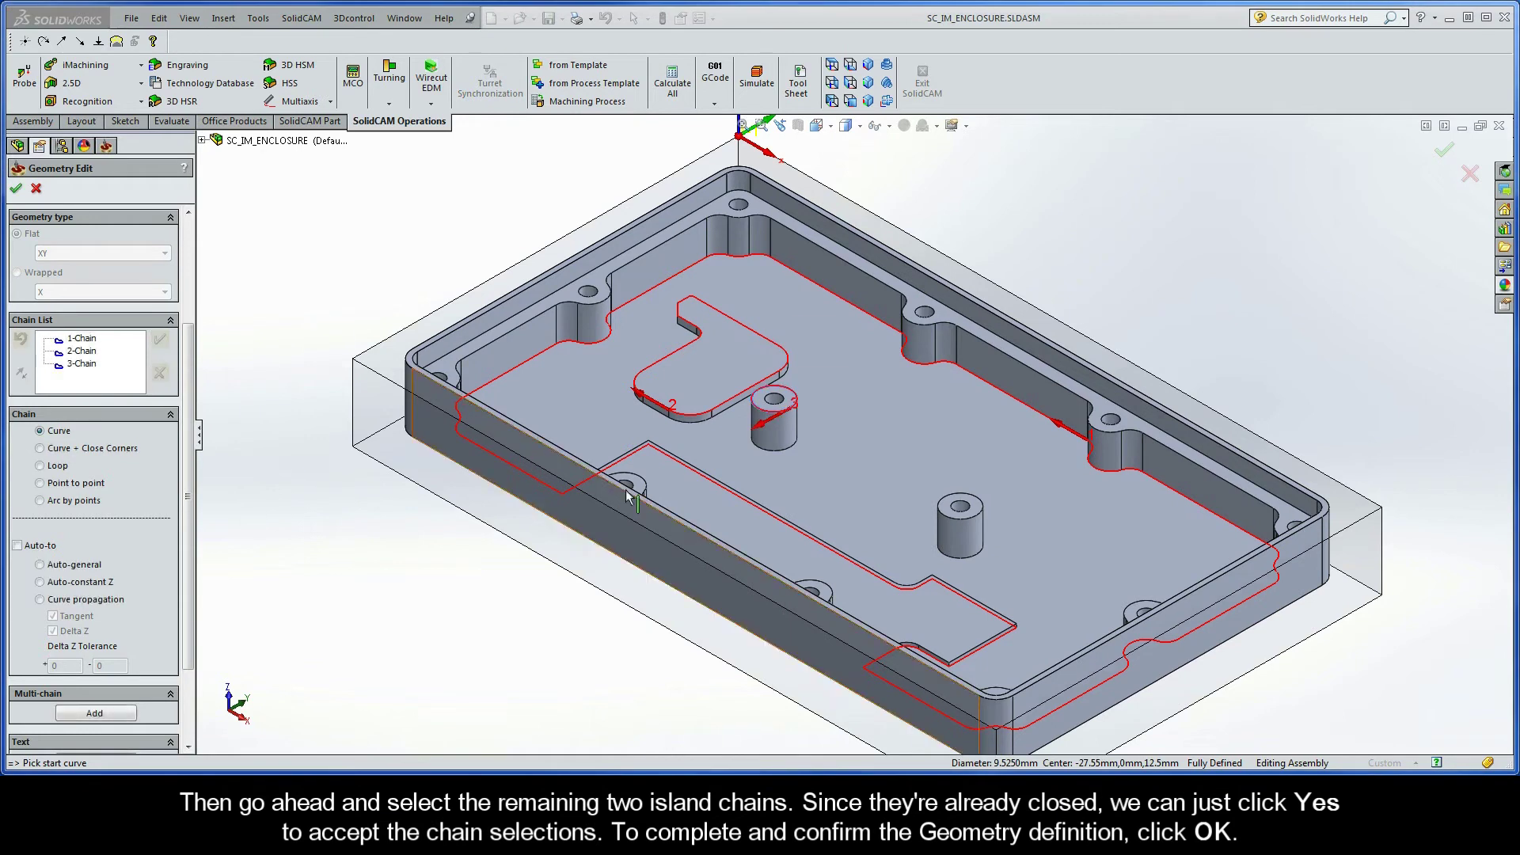
pyautogui.click(934, 511)
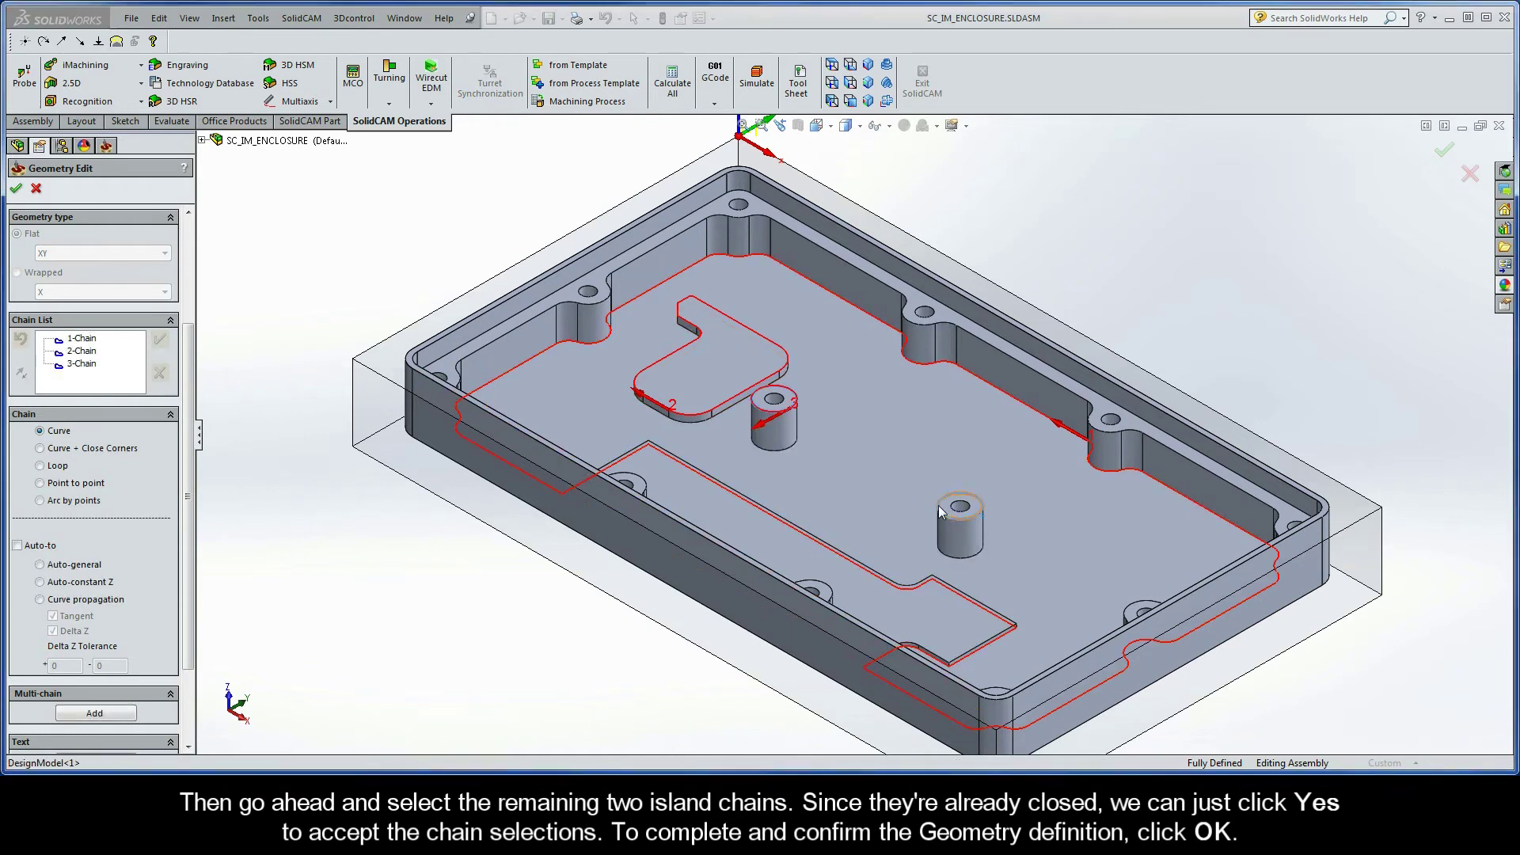
pyautogui.click(259, 226)
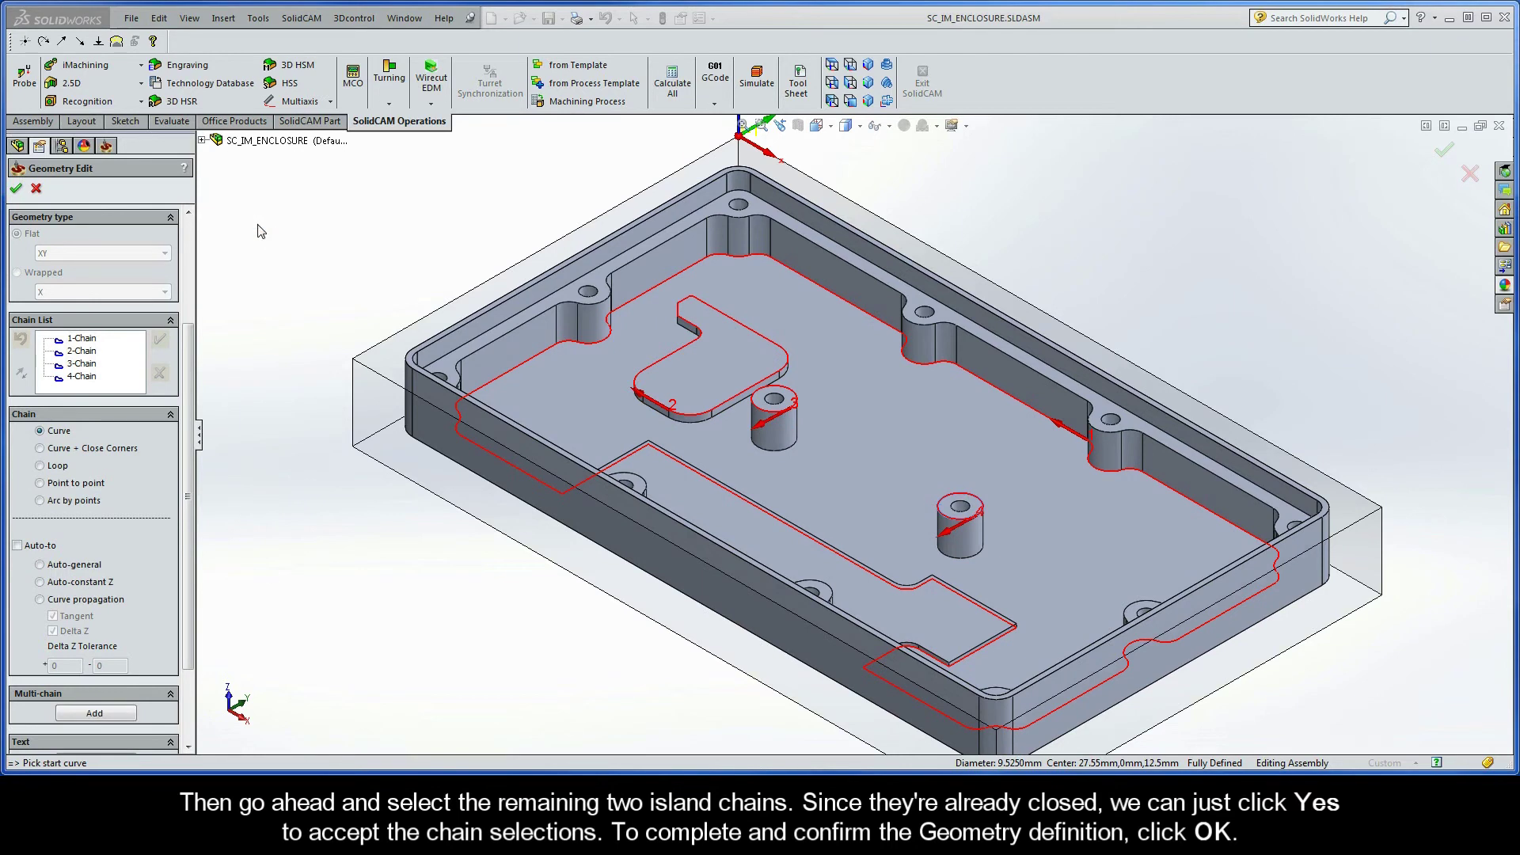
pyautogui.click(16, 190)
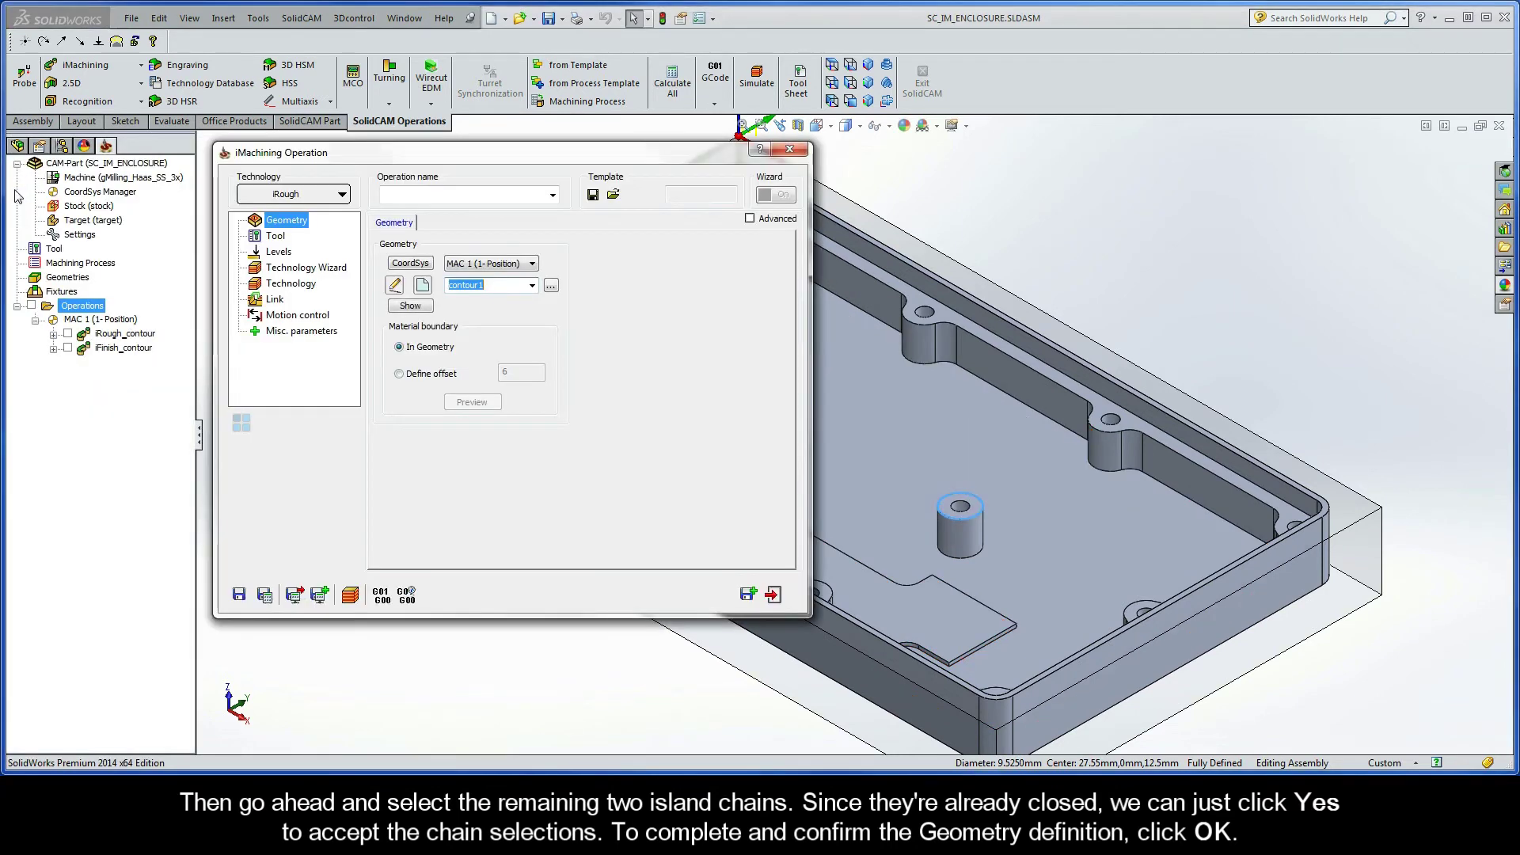
# Step: Add a new end mill as tool 2 with 9.5 mm diameter and 4 flutes
pyautogui.click(275, 237)
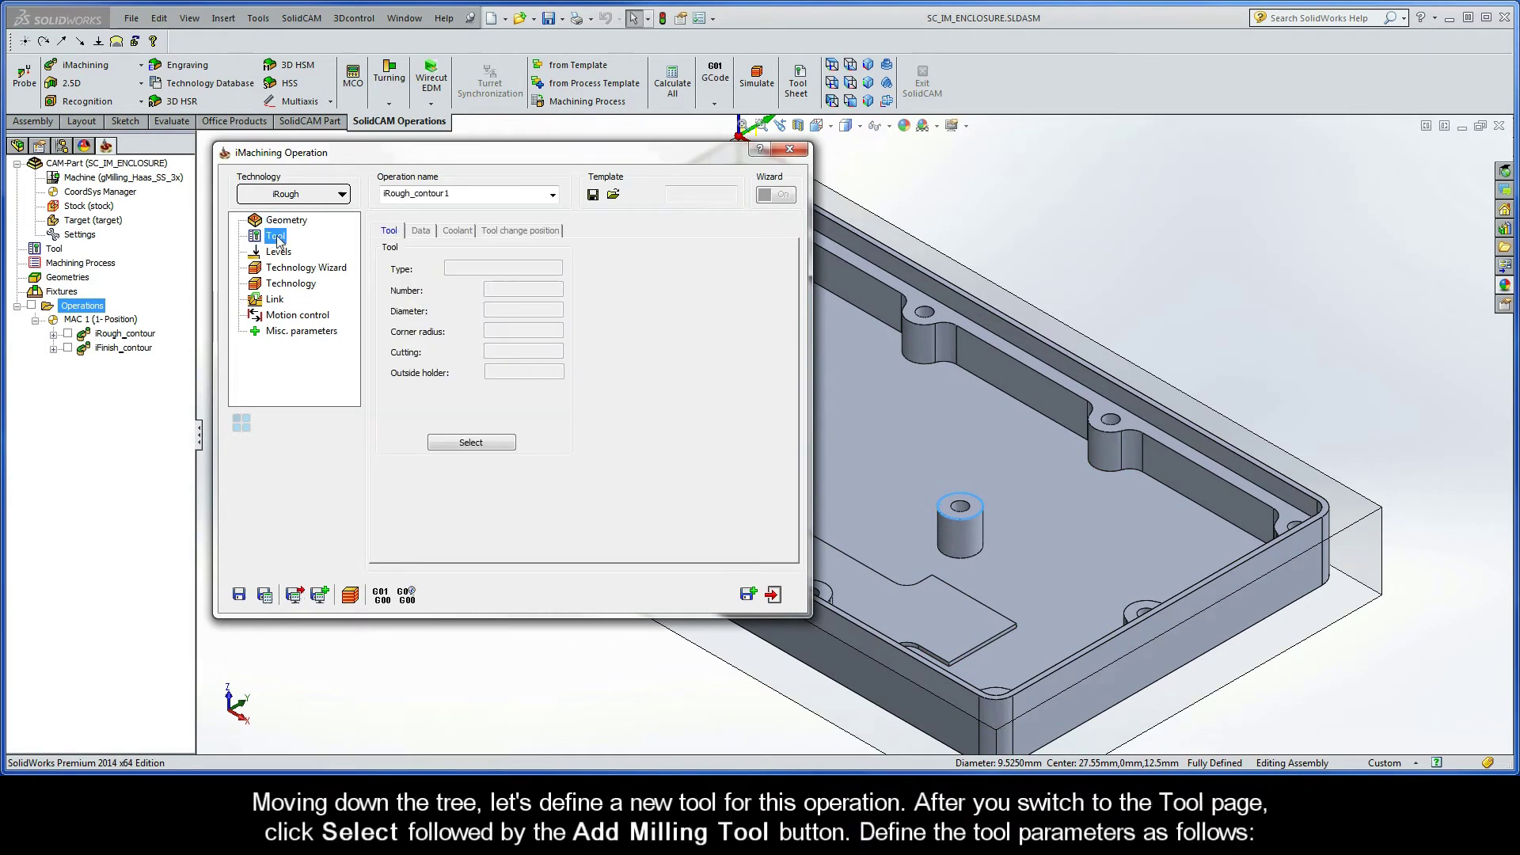
pyautogui.click(469, 443)
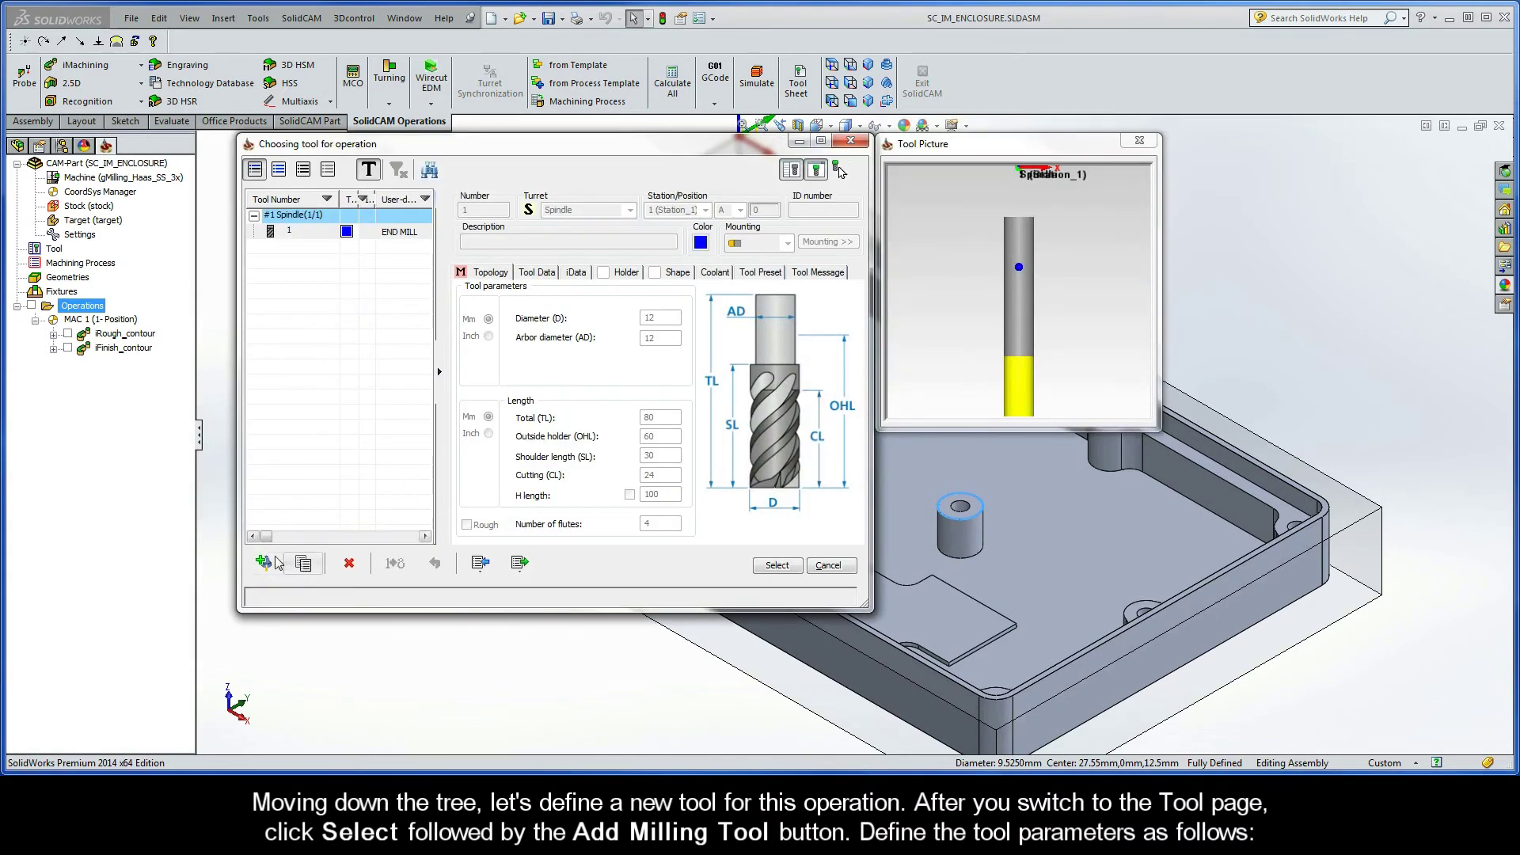
pyautogui.click(263, 562)
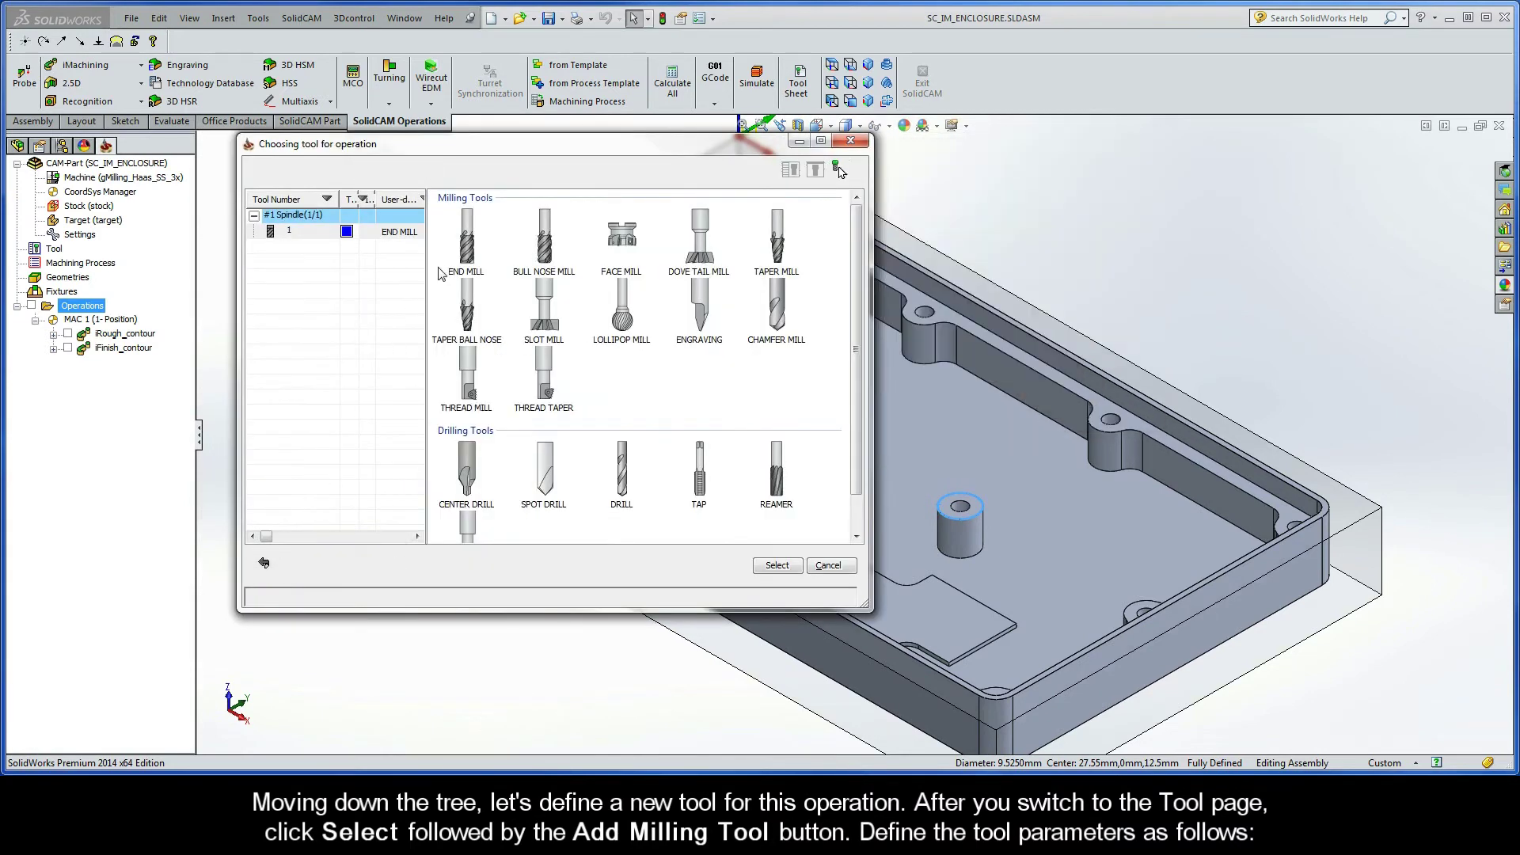
pyautogui.click(469, 249)
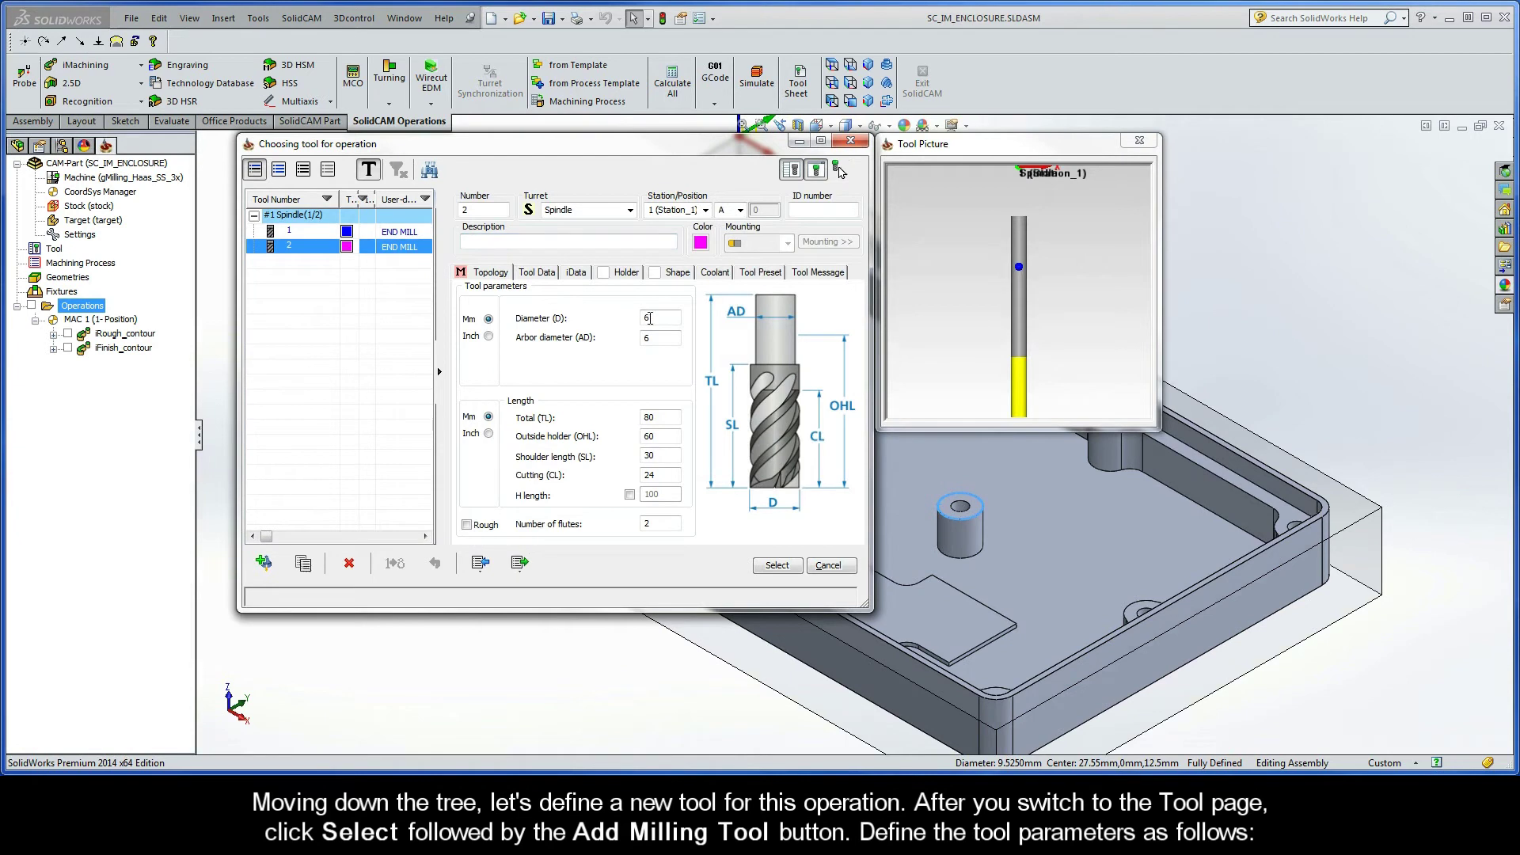
pyautogui.click(657, 319)
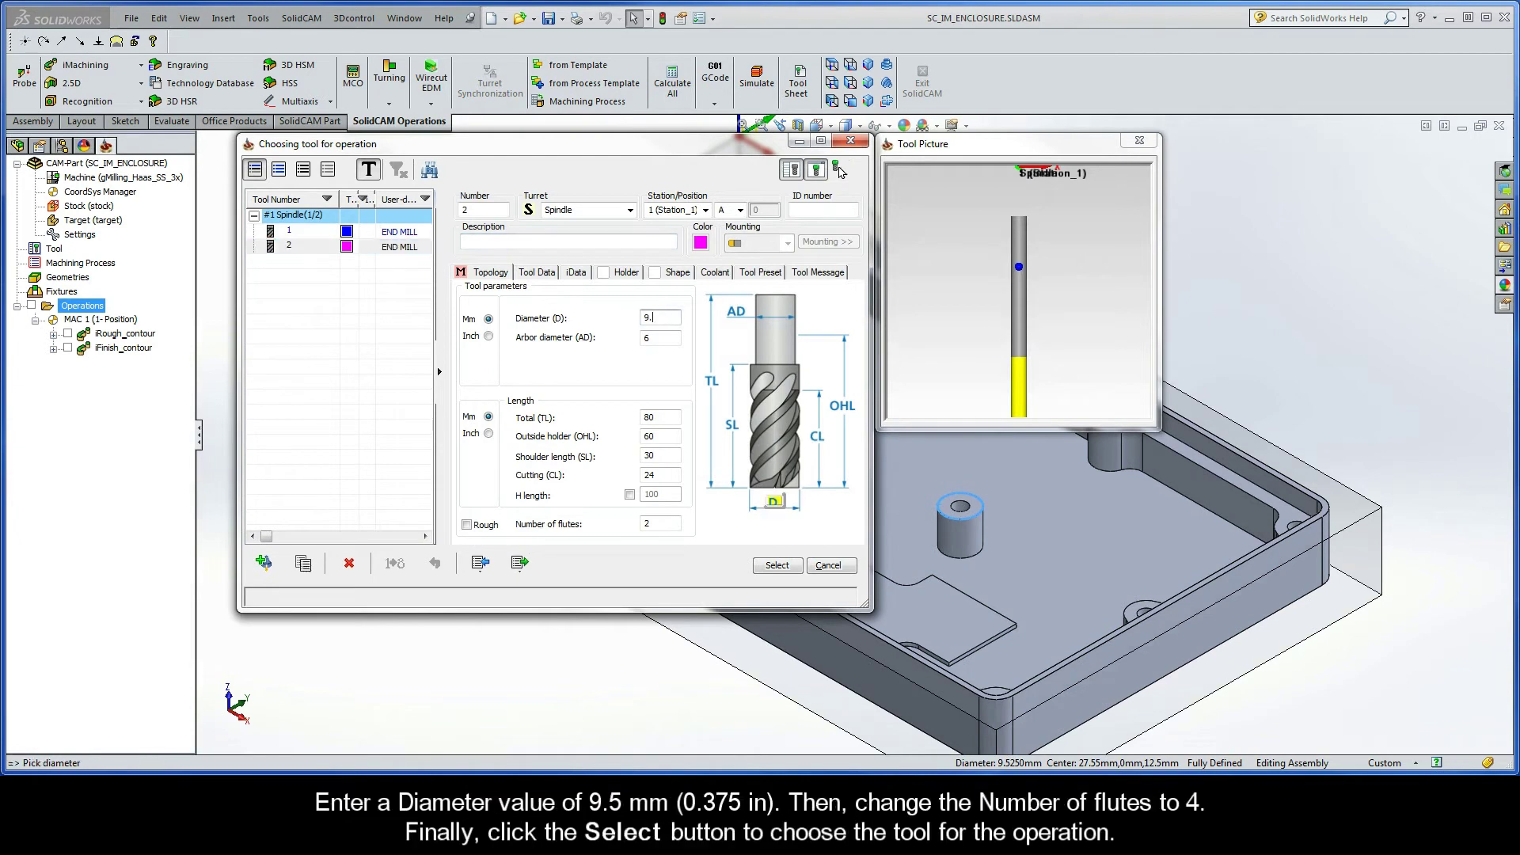
pyautogui.write('9.5')
pyautogui.press('Tab')
pyautogui.click(652, 524)
pyautogui.write('4')
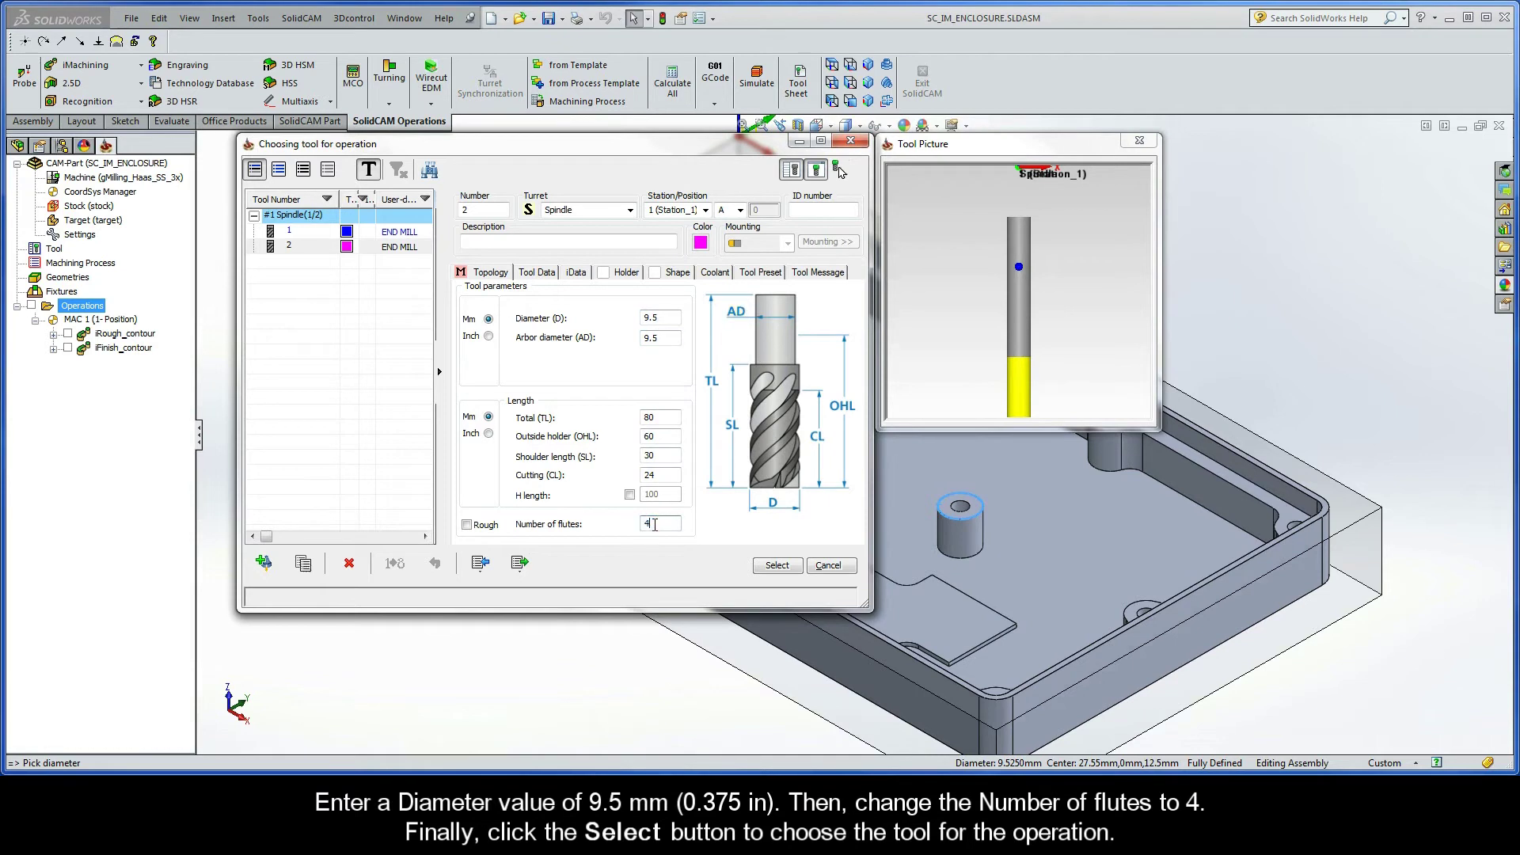
pyautogui.click(776, 565)
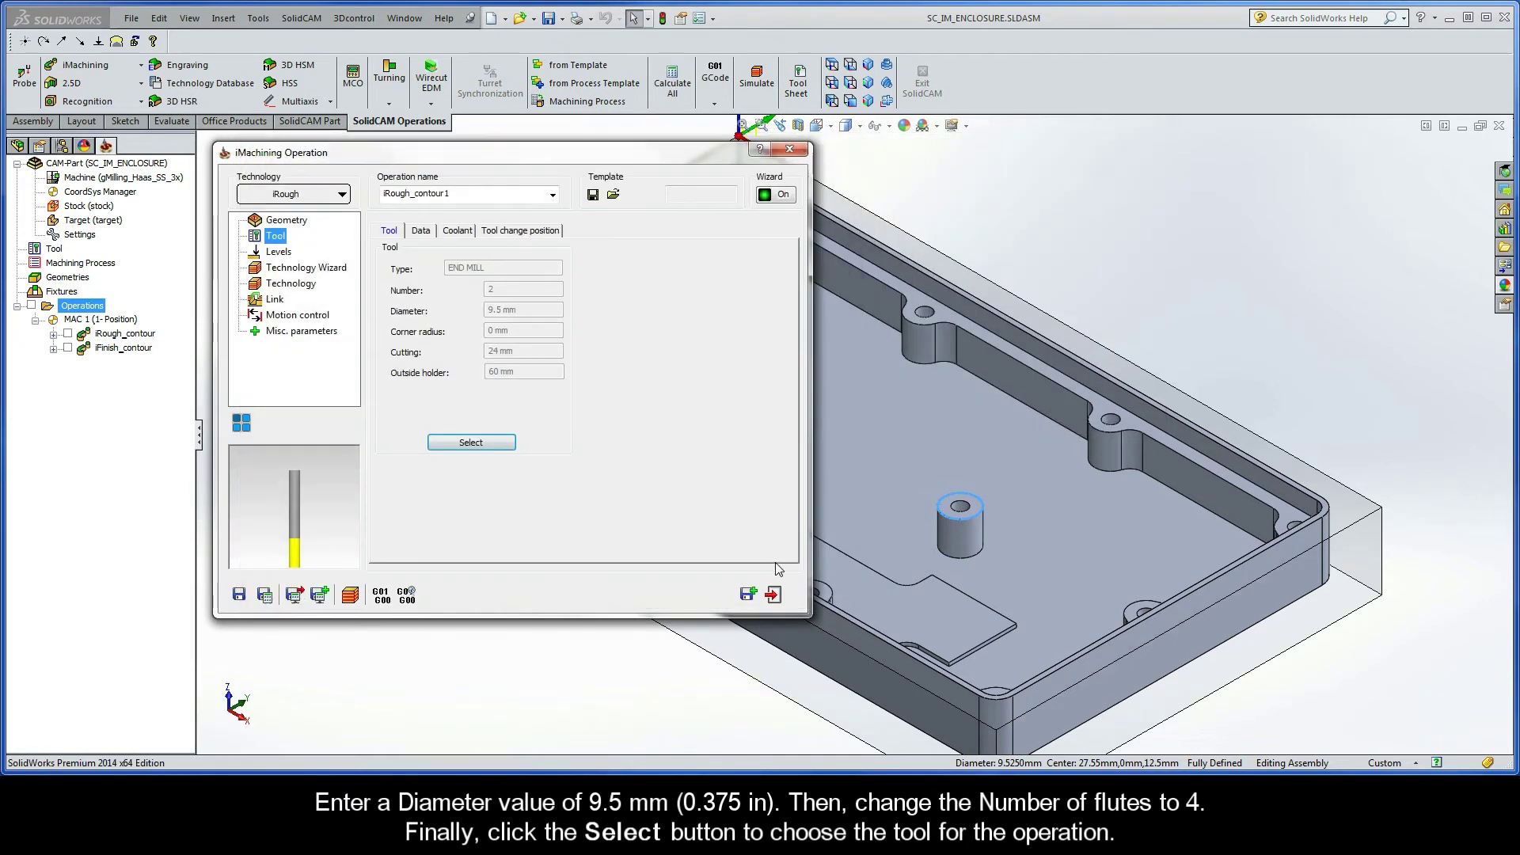
# Step: Set Upper level 0 from the stock top face and Pocket depth 15 from the pocket floor
pyautogui.click(278, 252)
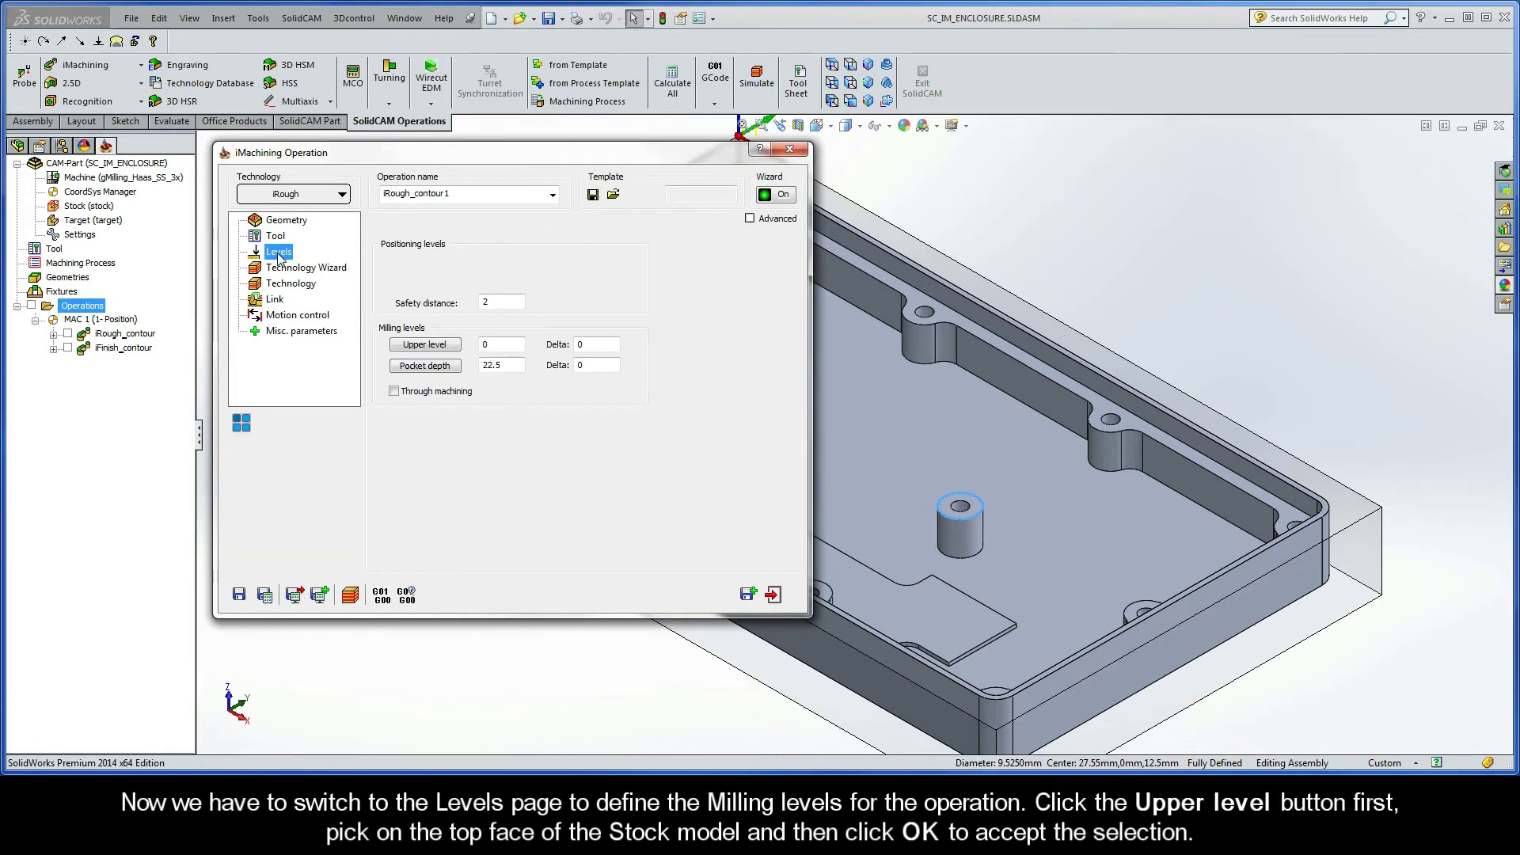
pyautogui.click(425, 345)
pyautogui.click(385, 357)
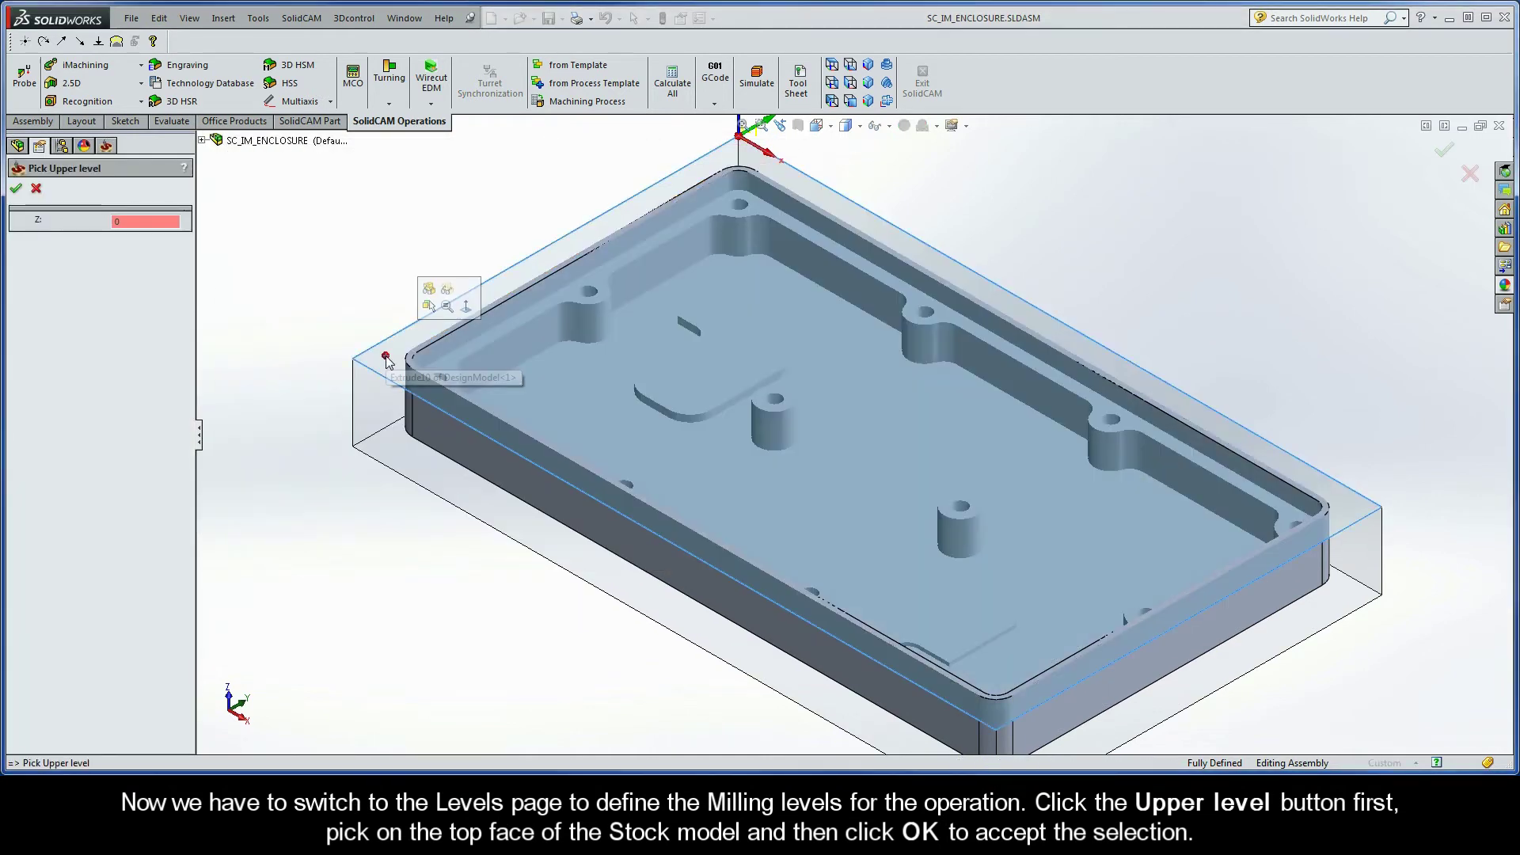
pyautogui.click(16, 188)
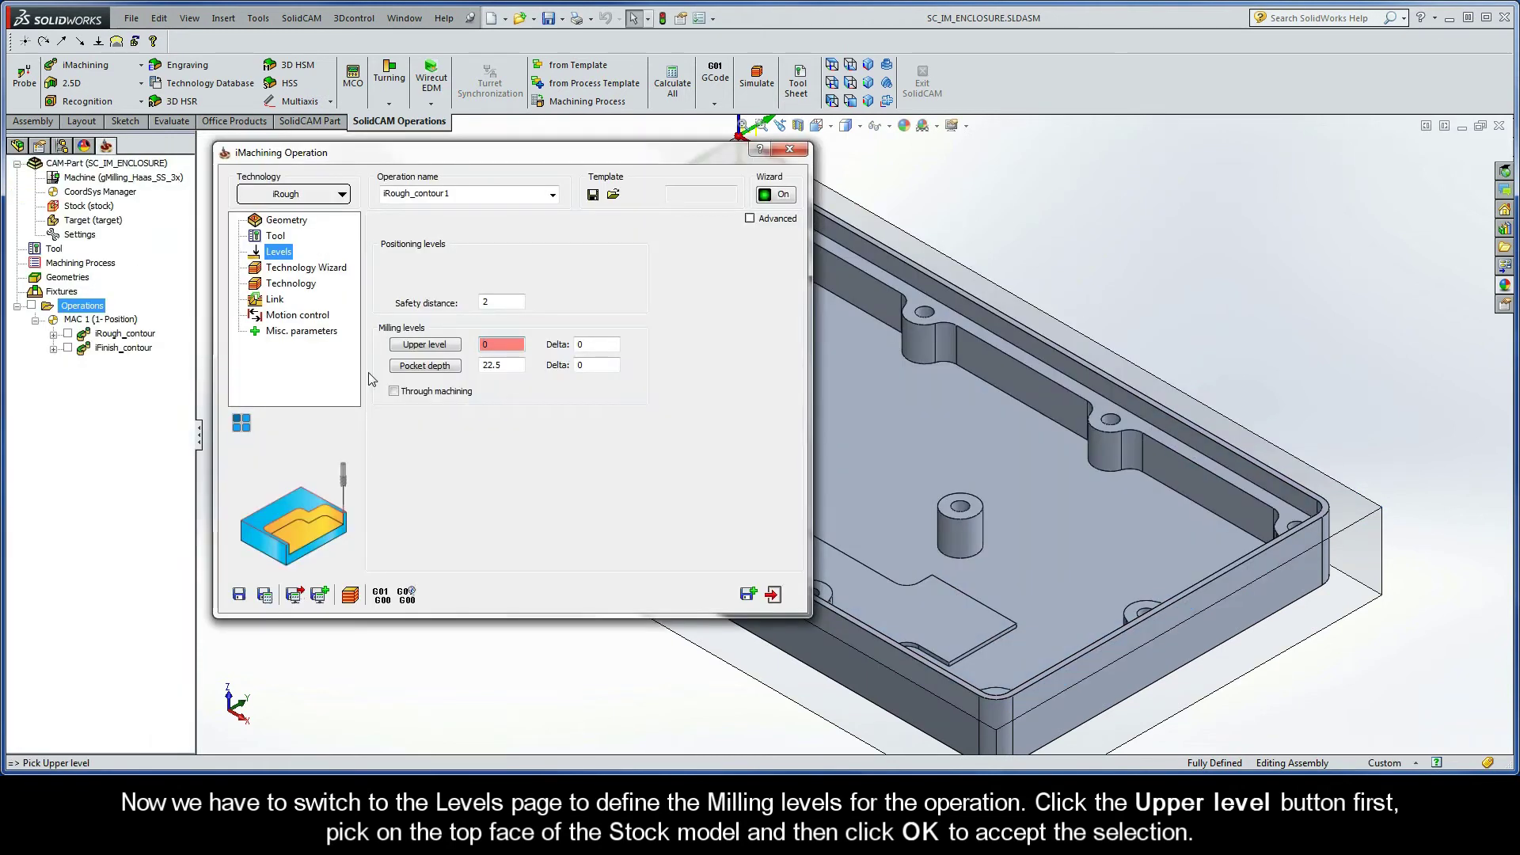
pyautogui.click(425, 366)
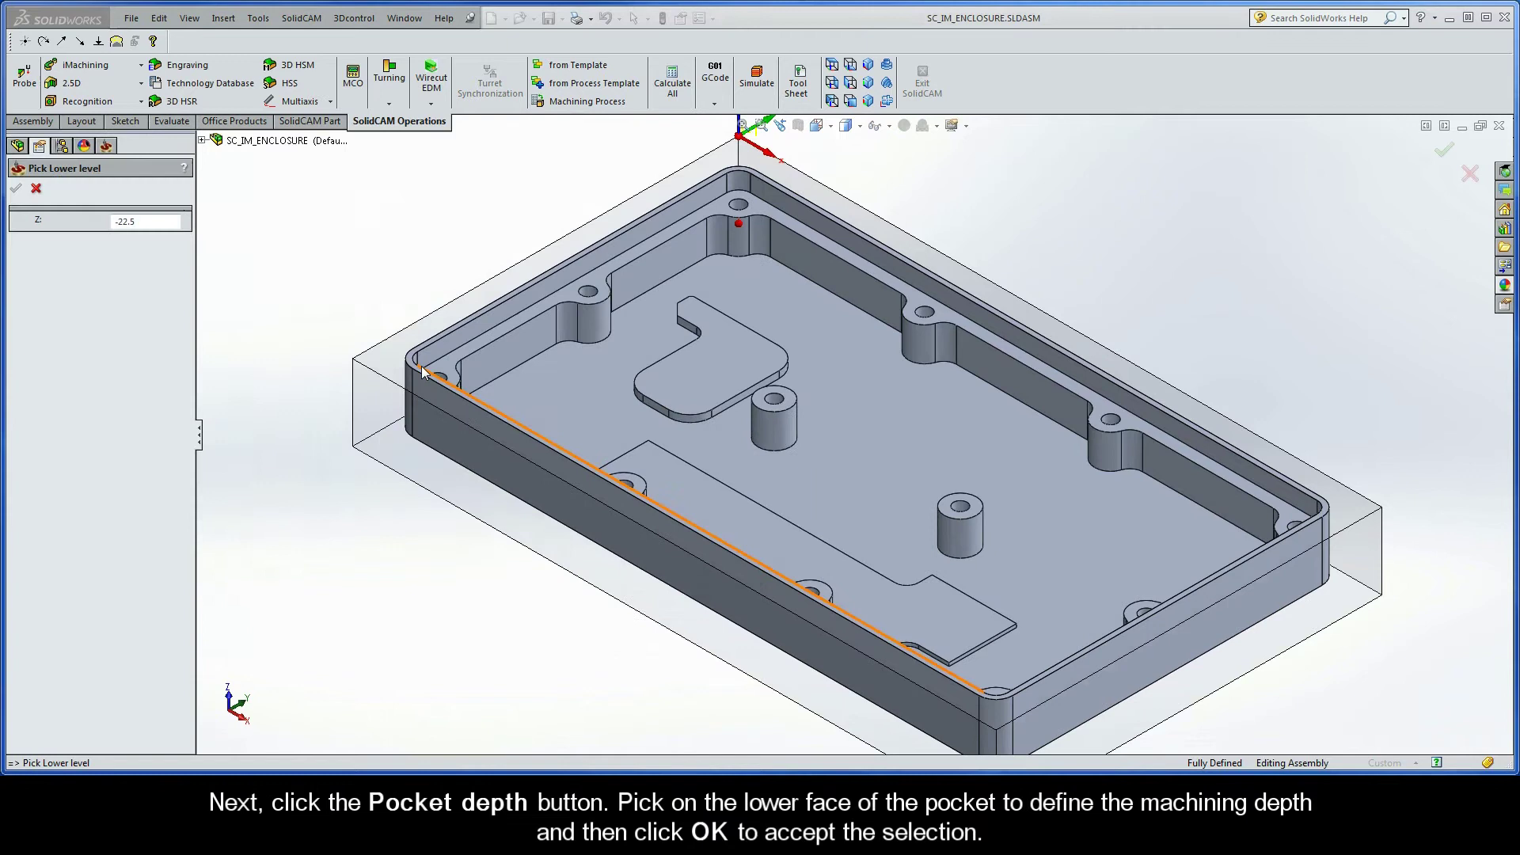
pyautogui.click(565, 391)
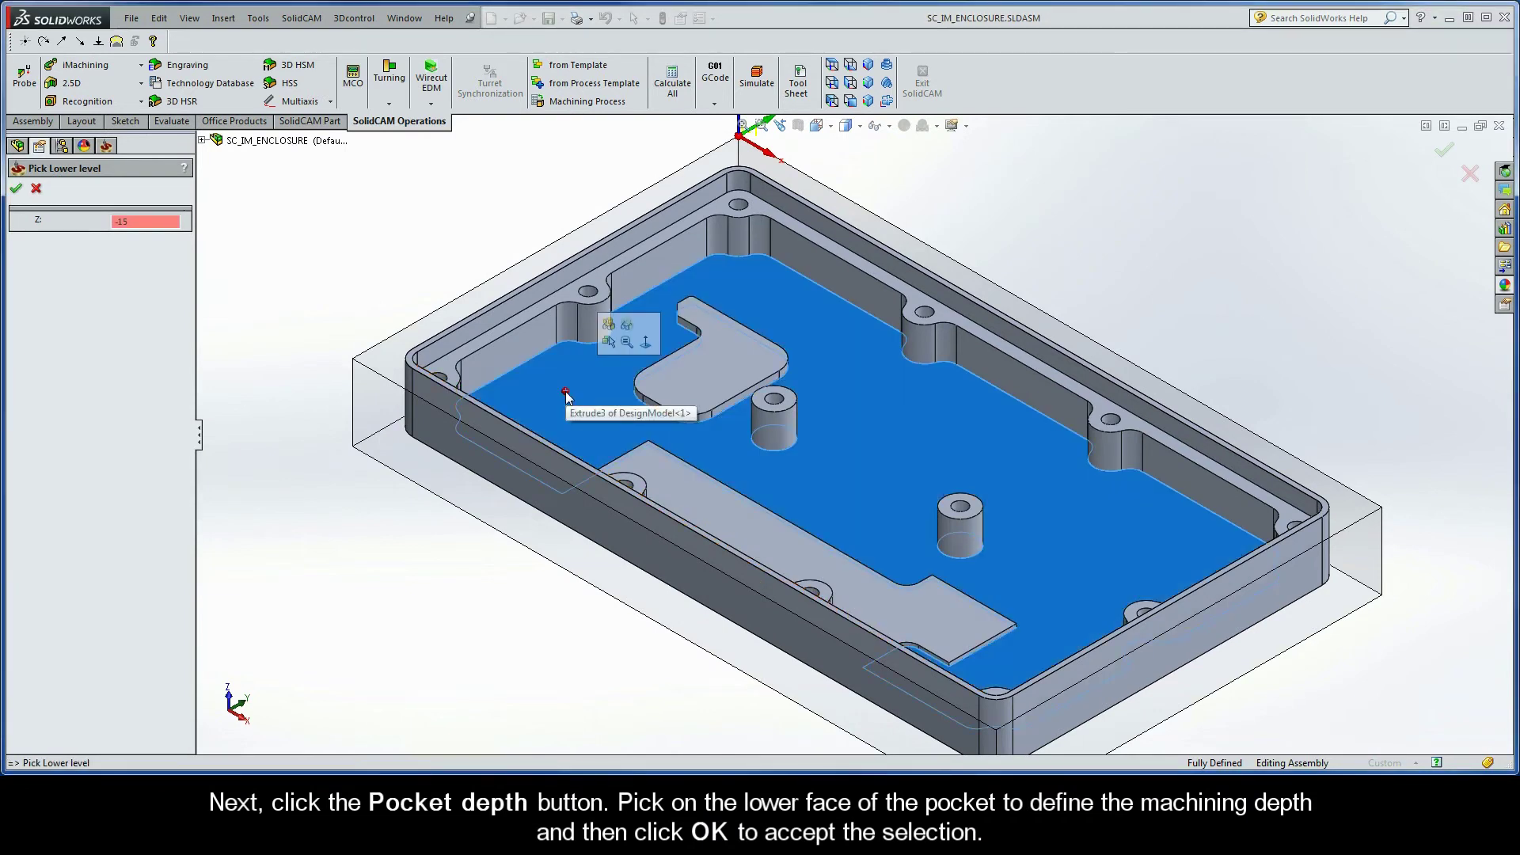
pyautogui.click(16, 189)
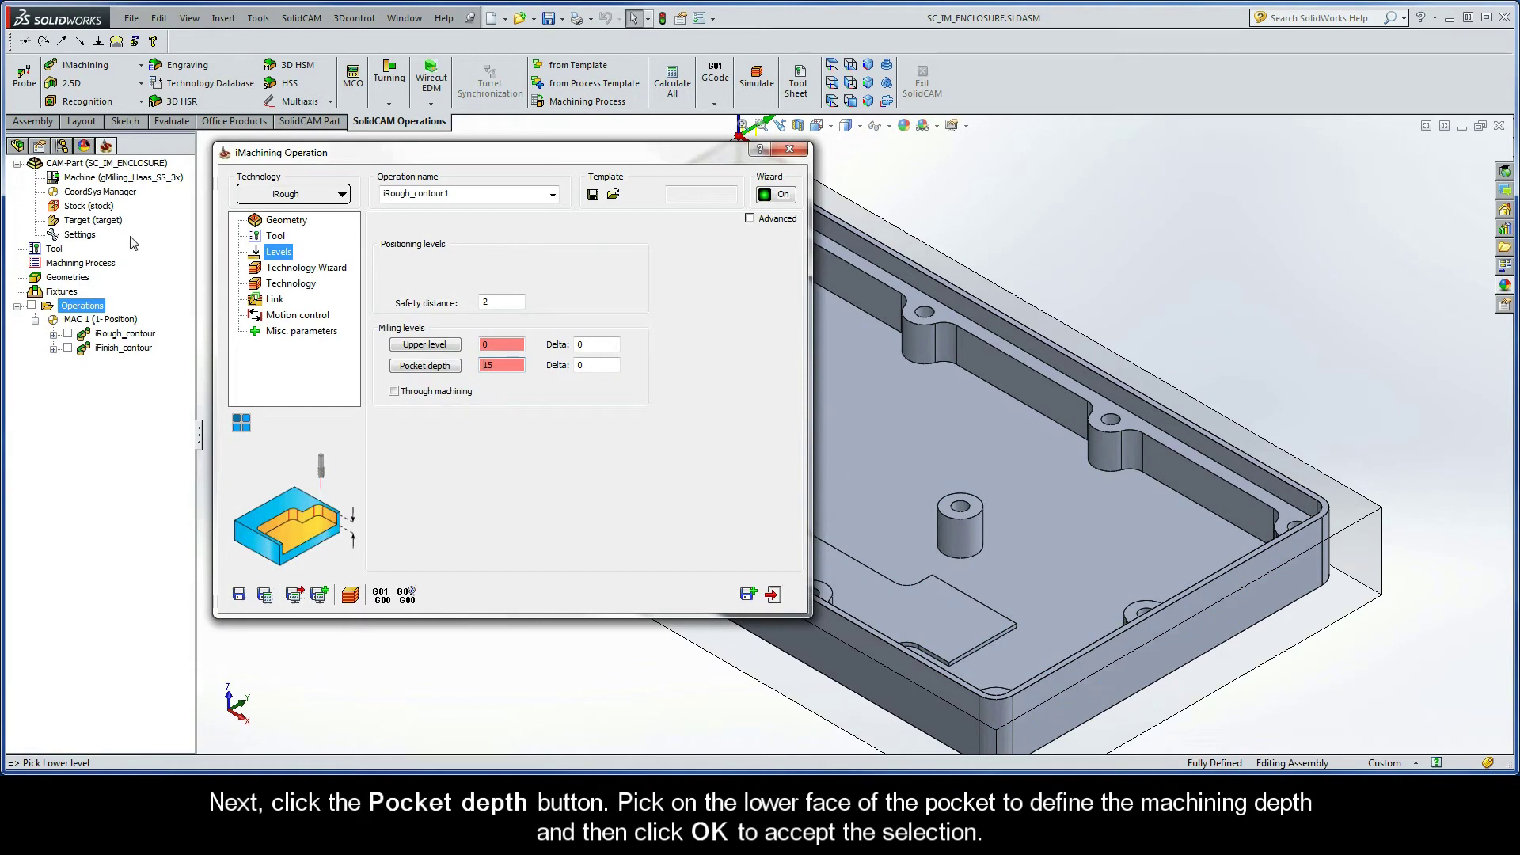
# Step: Review the Technology Wizard's automatic step down: one 15.0000 step at machining level 6
pyautogui.click(296, 270)
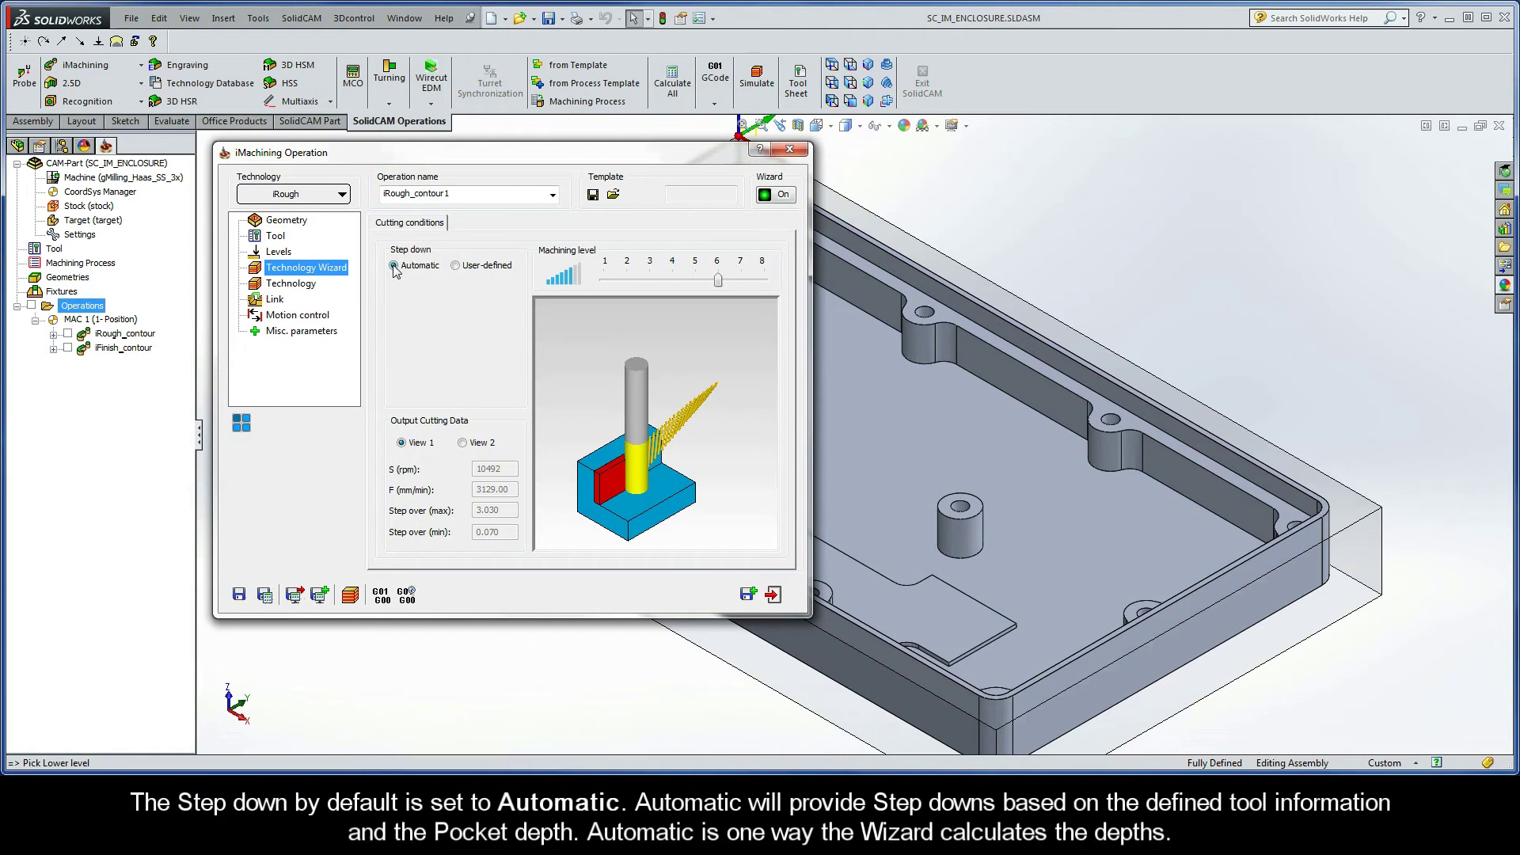
pyautogui.moveTo(397, 272)
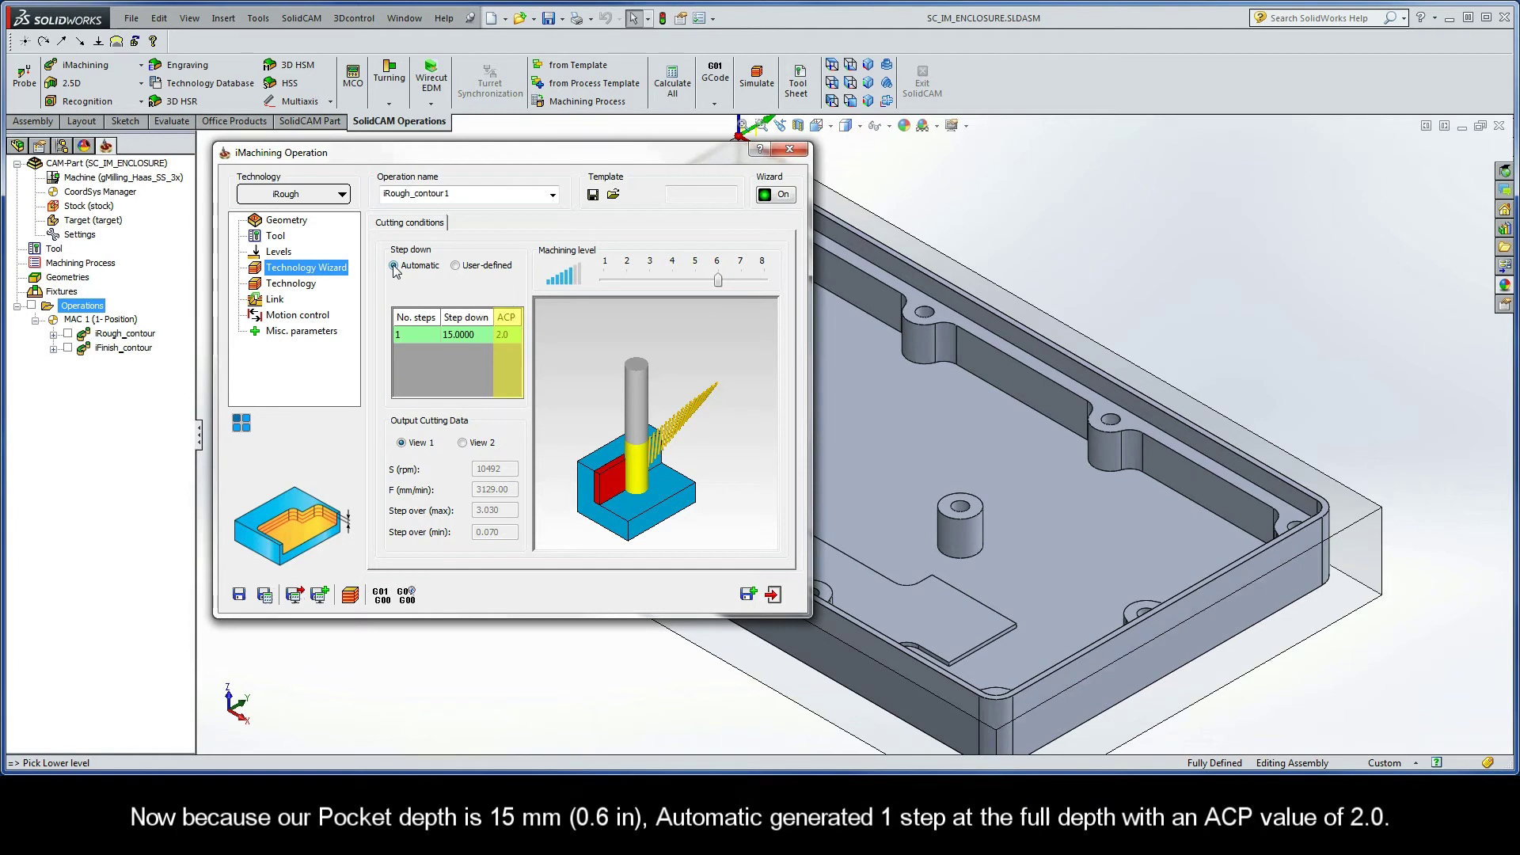
# Step: Save and calculate iRough_contour1, then simulate it at higher speed through the pocket
pyautogui.click(265, 596)
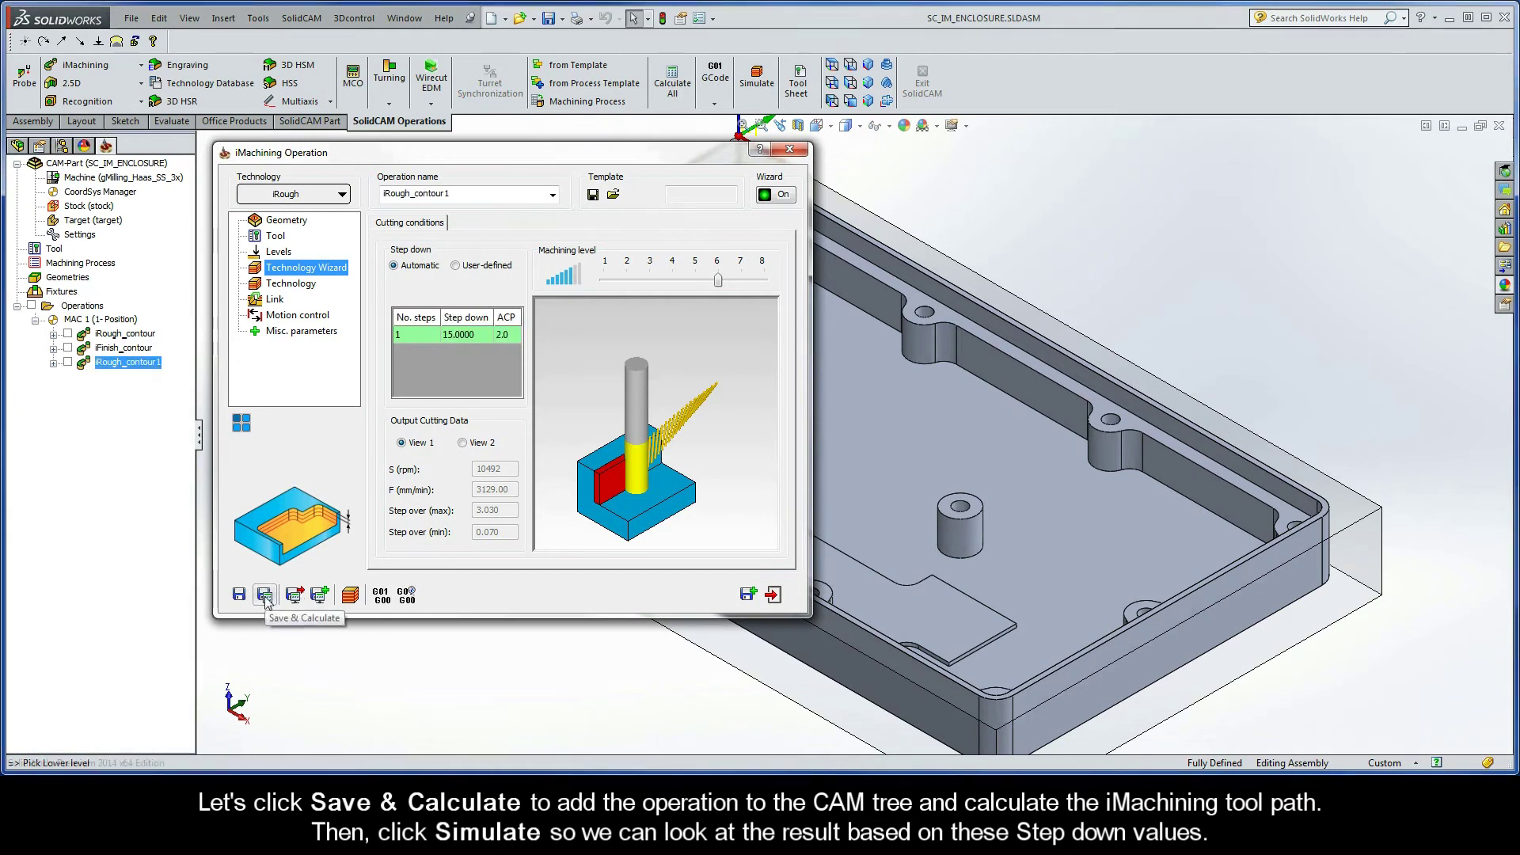
pyautogui.click(351, 596)
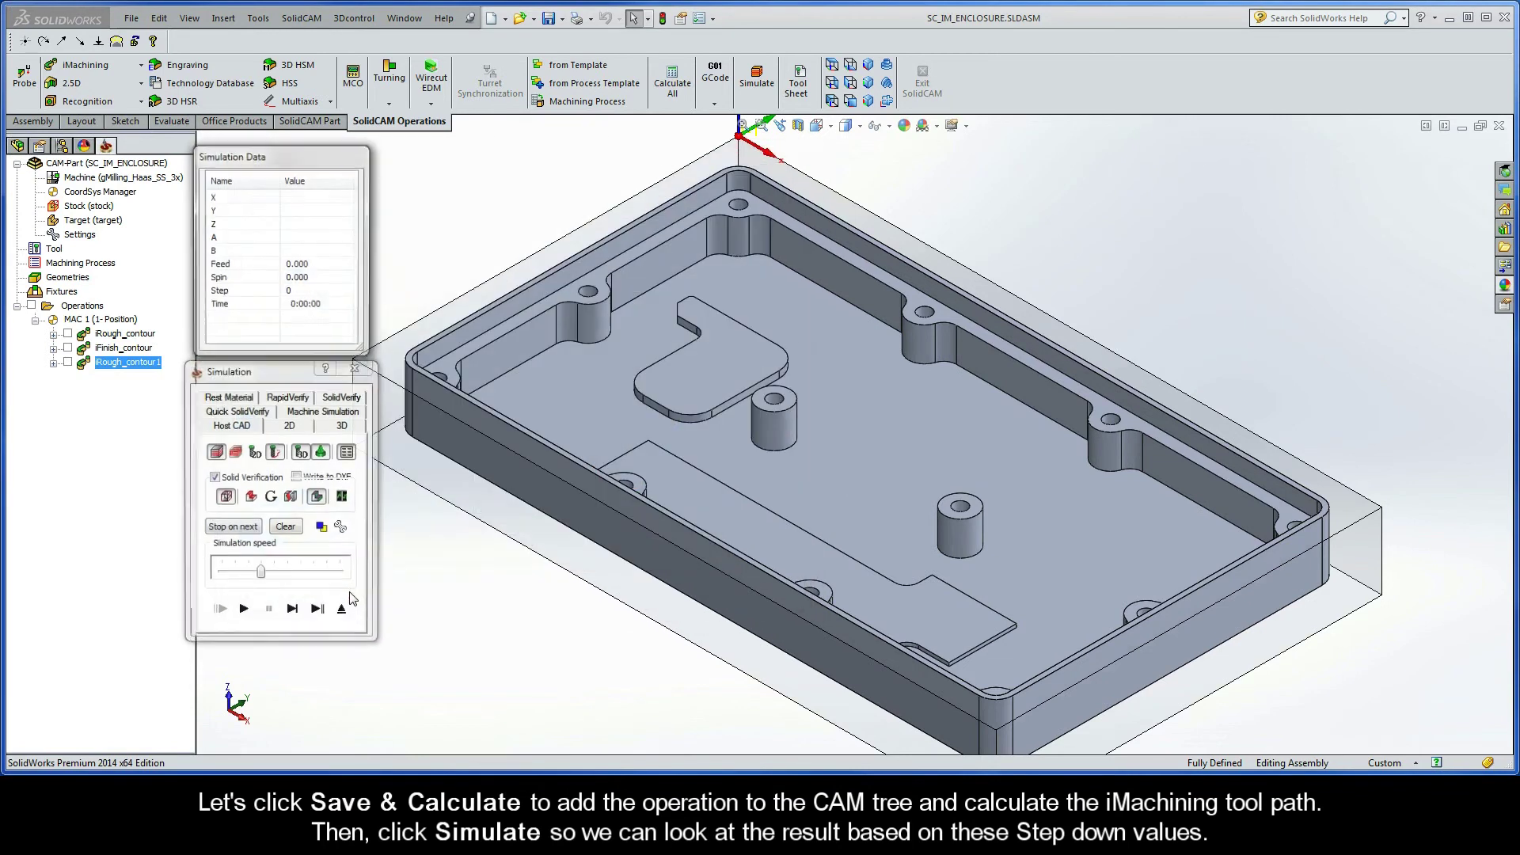
pyautogui.click(243, 611)
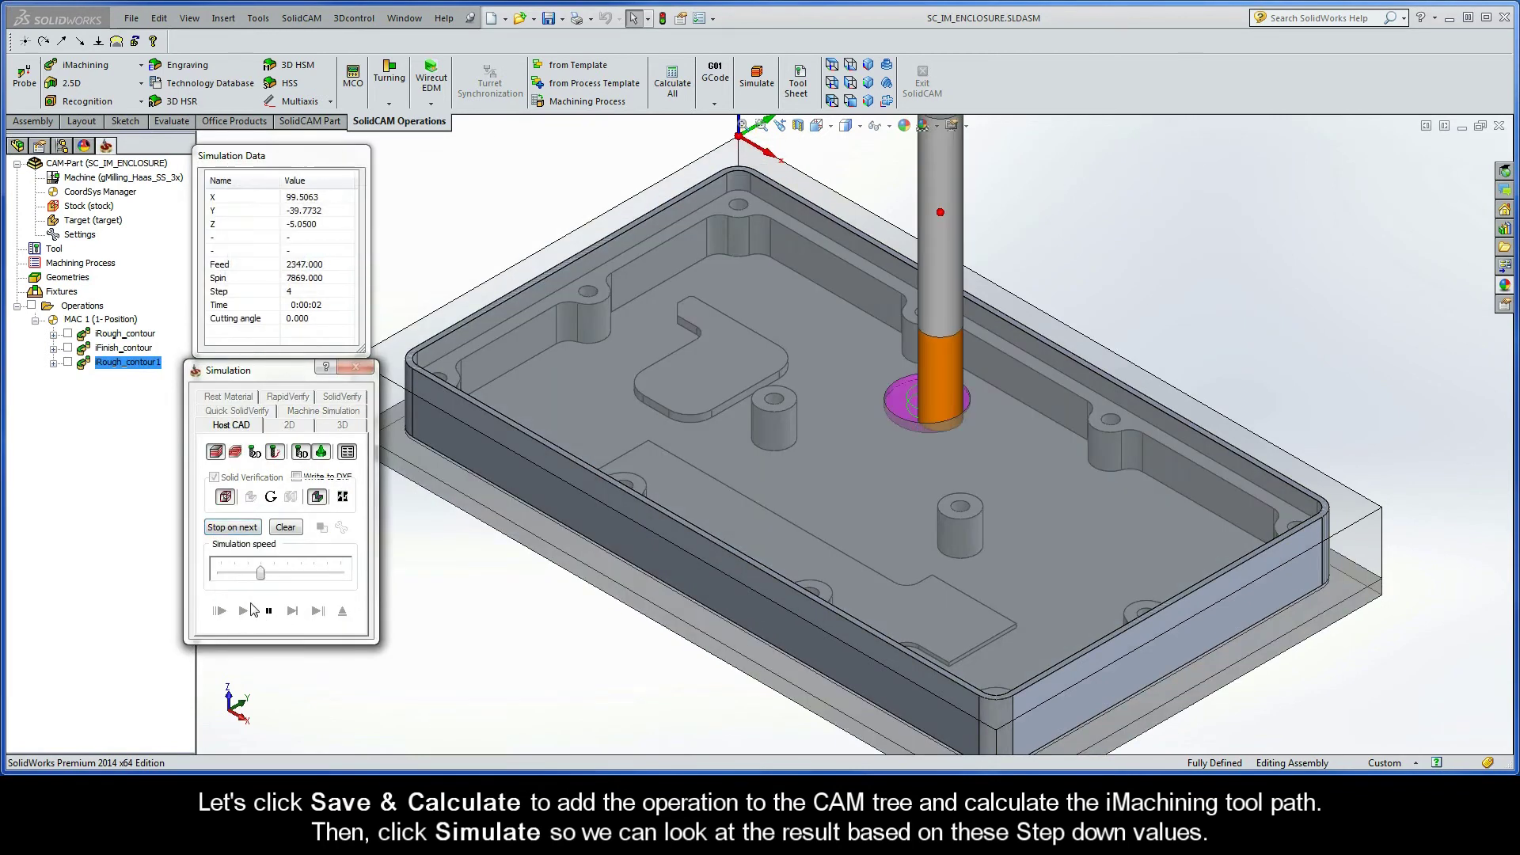
pyautogui.moveTo(261, 572); pyautogui.dragTo(342, 576)
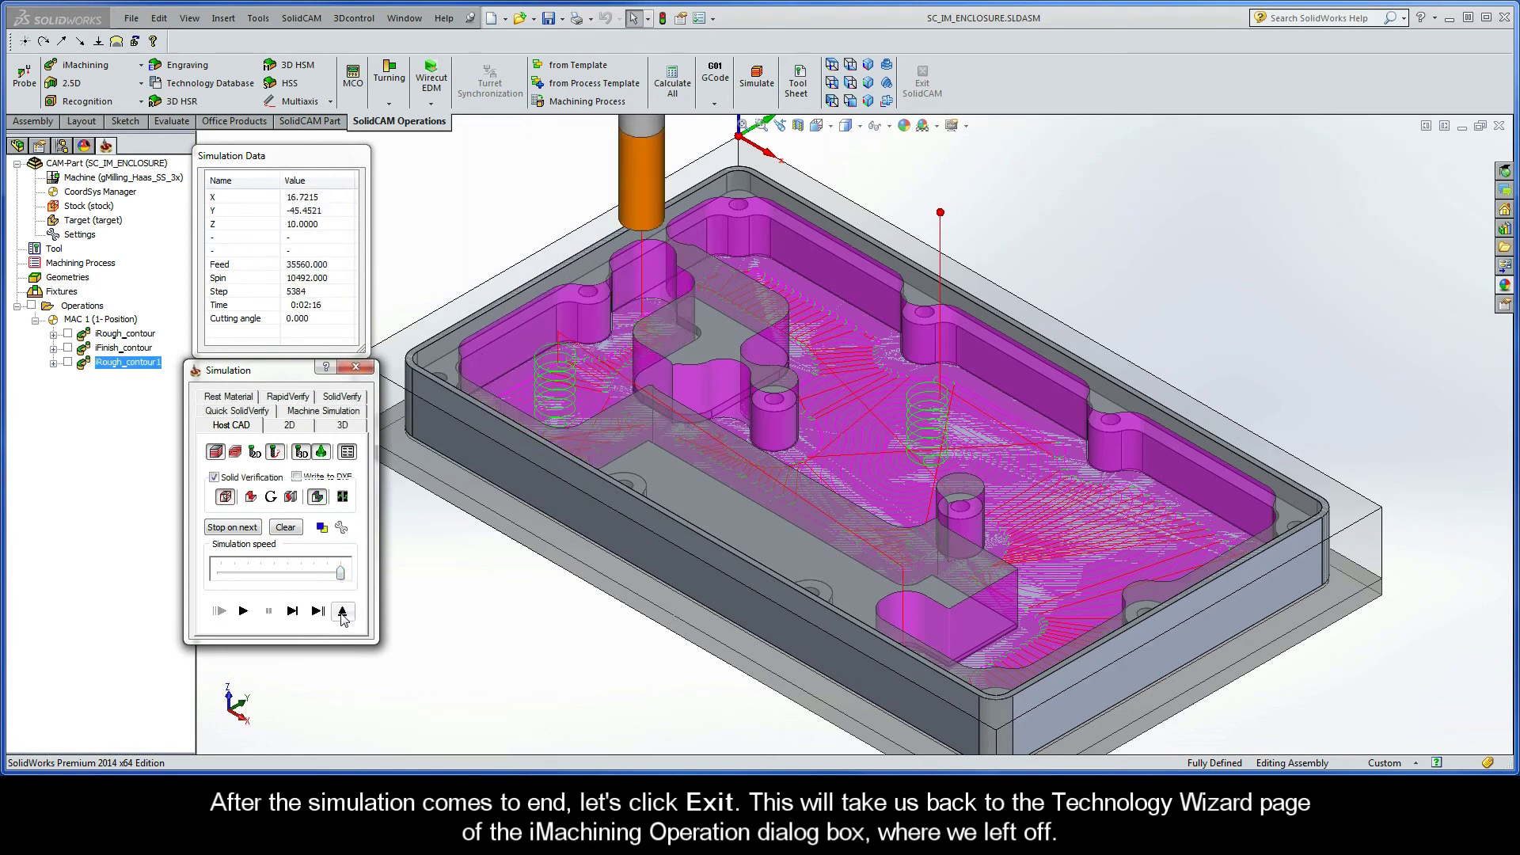
# Step: Make the step down user-defined by No. steps, set to 2 steps of 7.5000
pyautogui.click(342, 611)
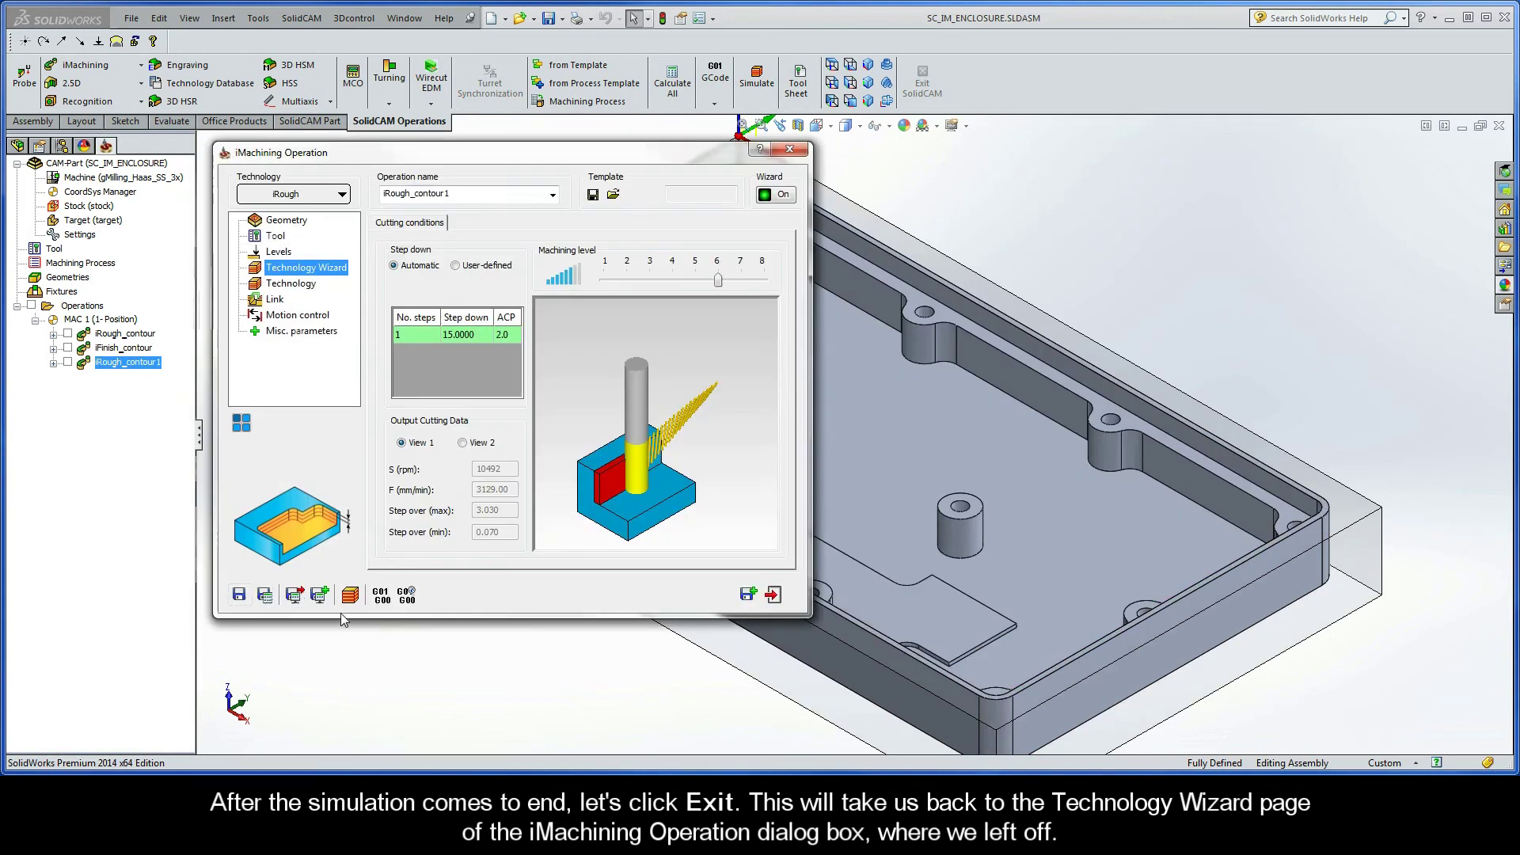
pyautogui.click(457, 269)
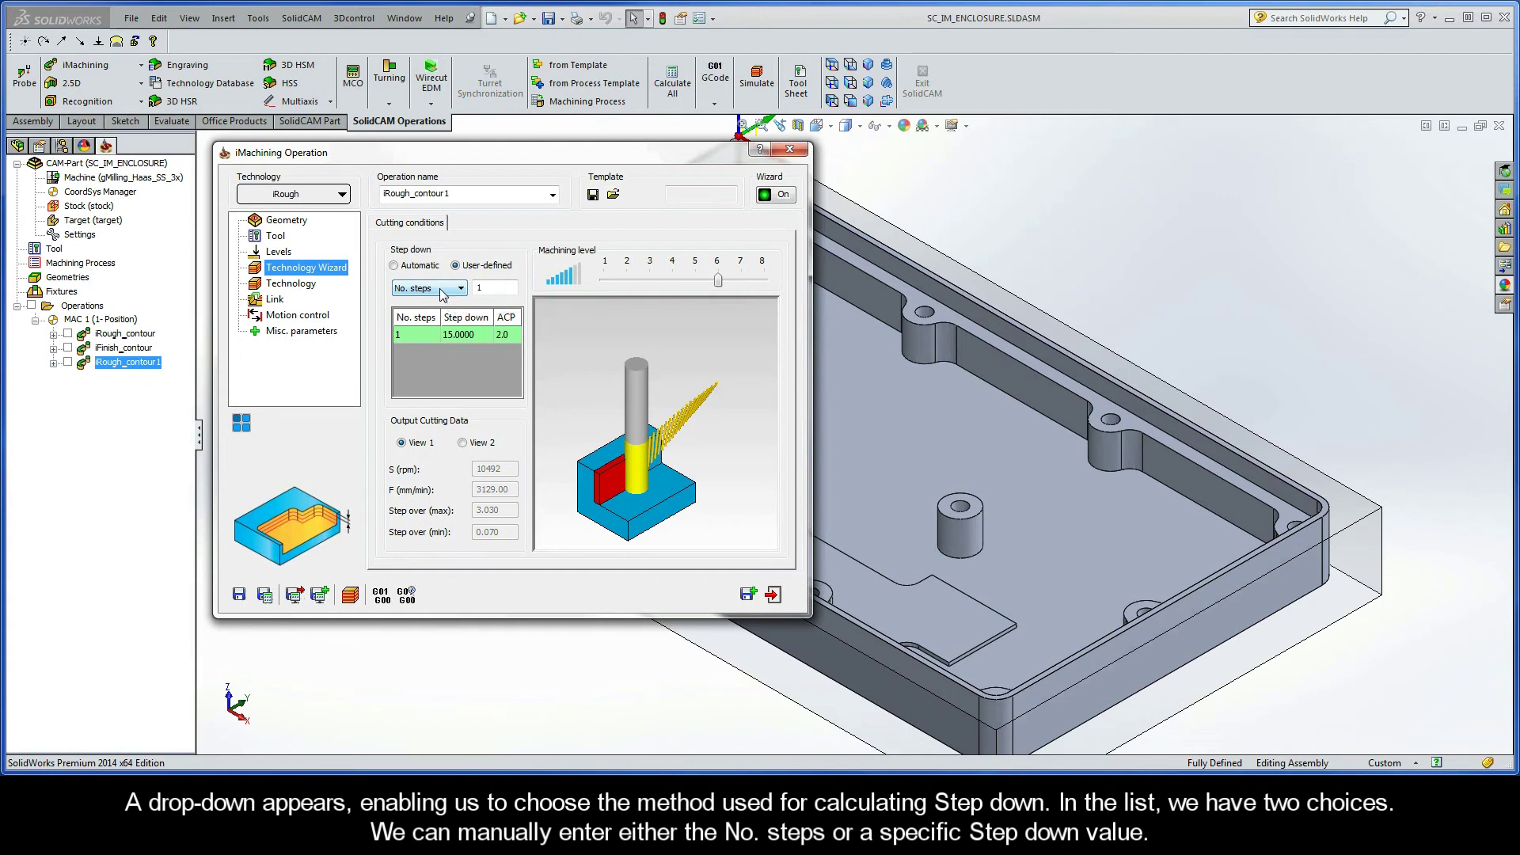
pyautogui.click(443, 295)
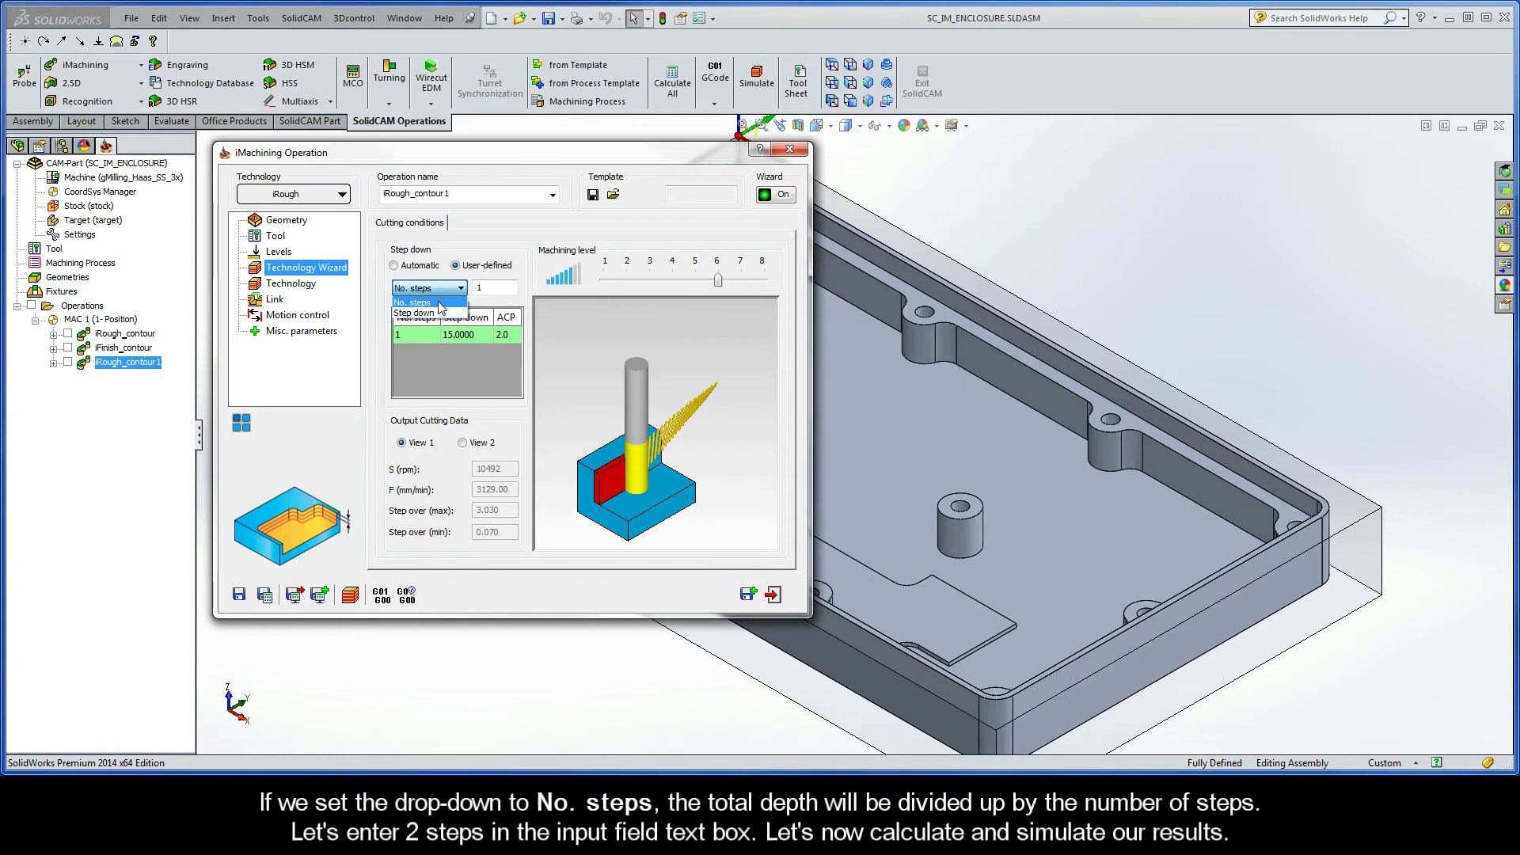
pyautogui.click(439, 304)
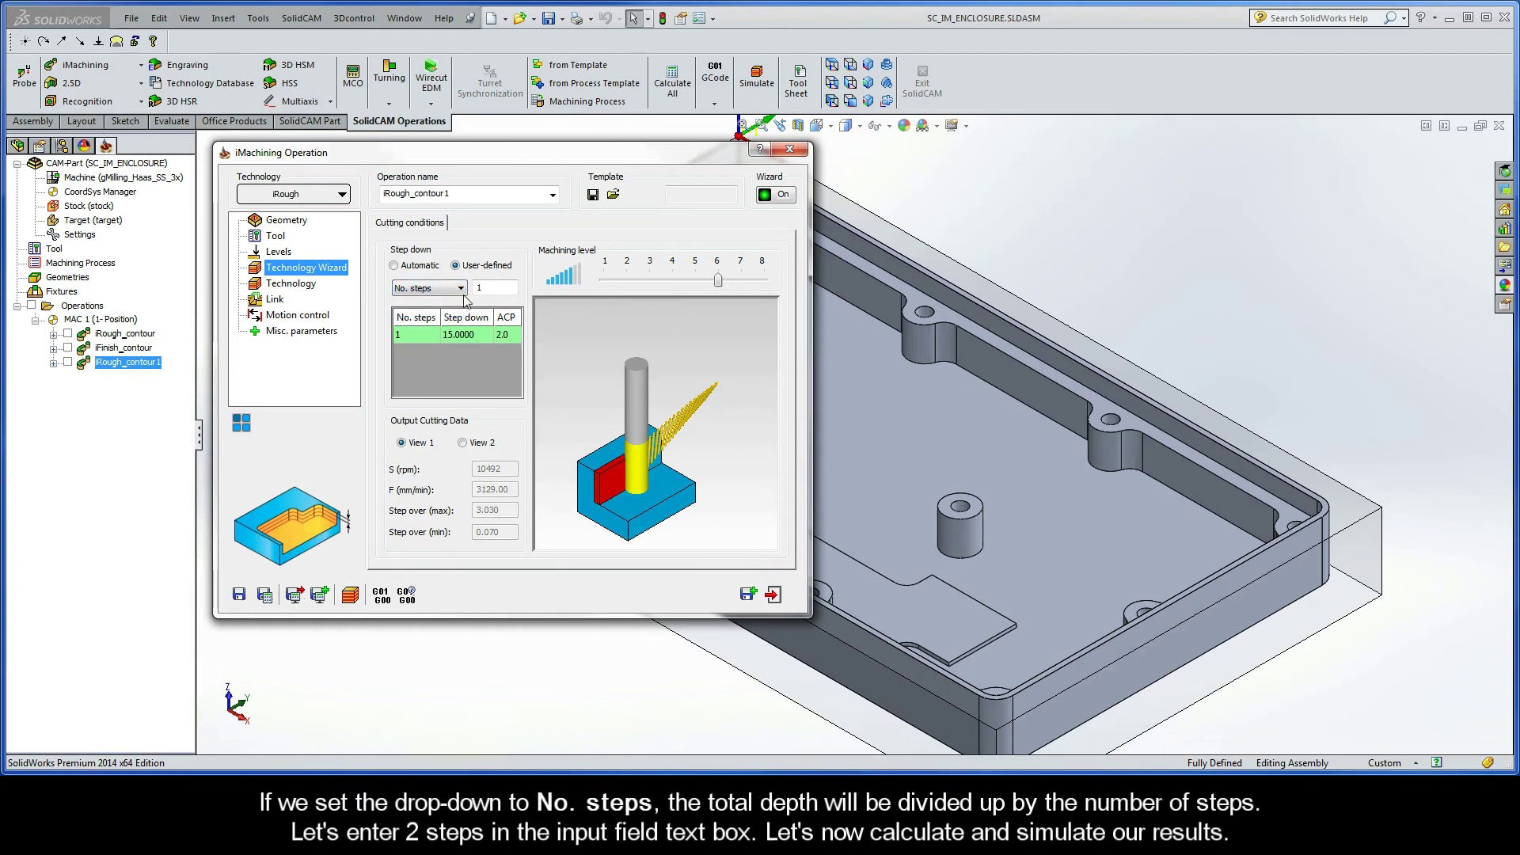
pyautogui.doubleClick(490, 289)
pyautogui.write('2')
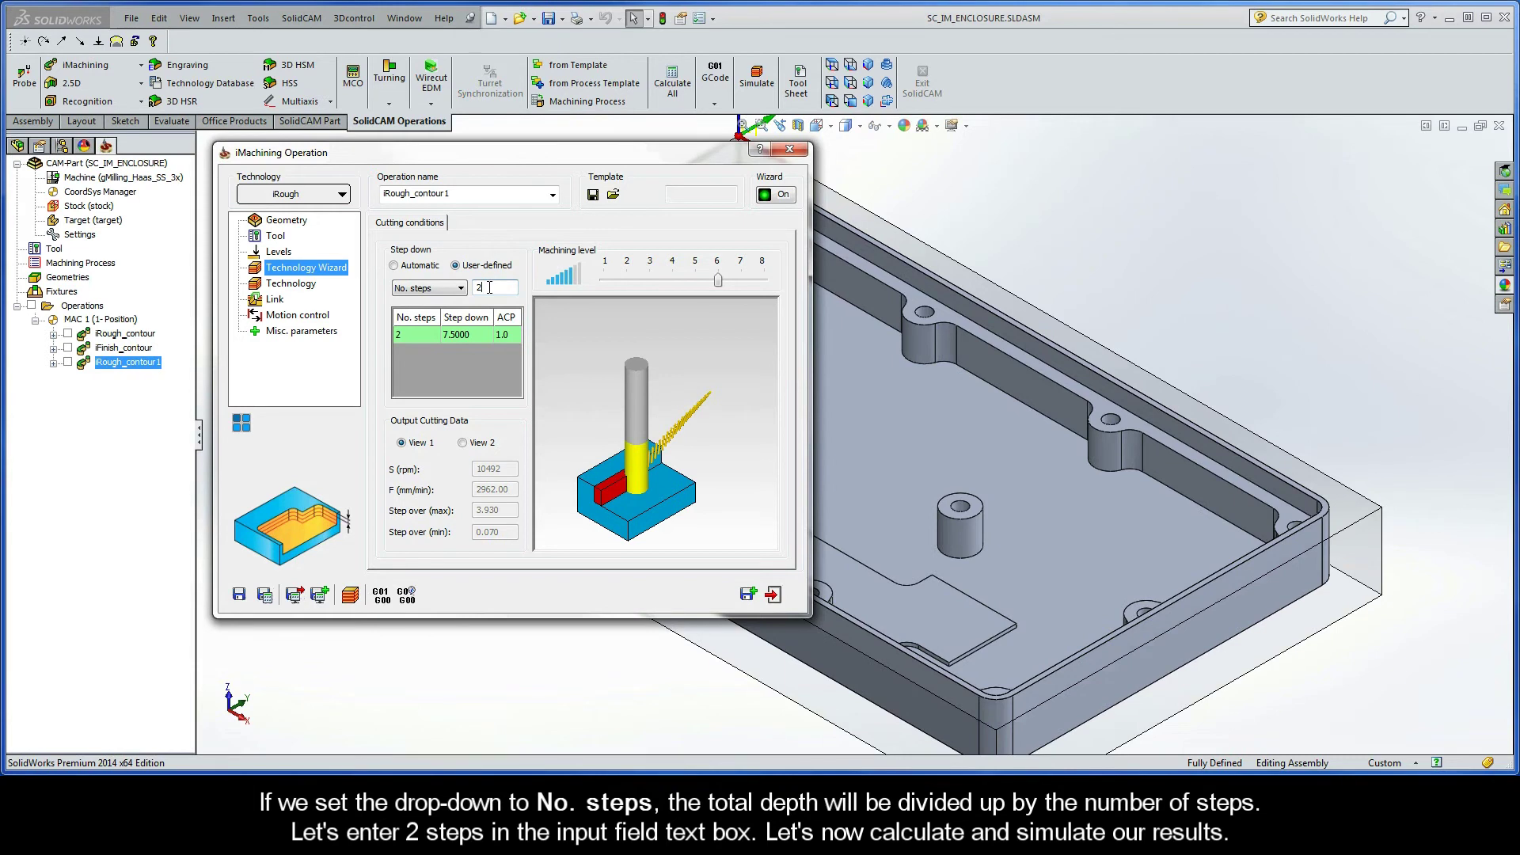
# Step: Recalculate and simulate the two-pass toolpath at Z -7.5 and -15
pyautogui.click(265, 594)
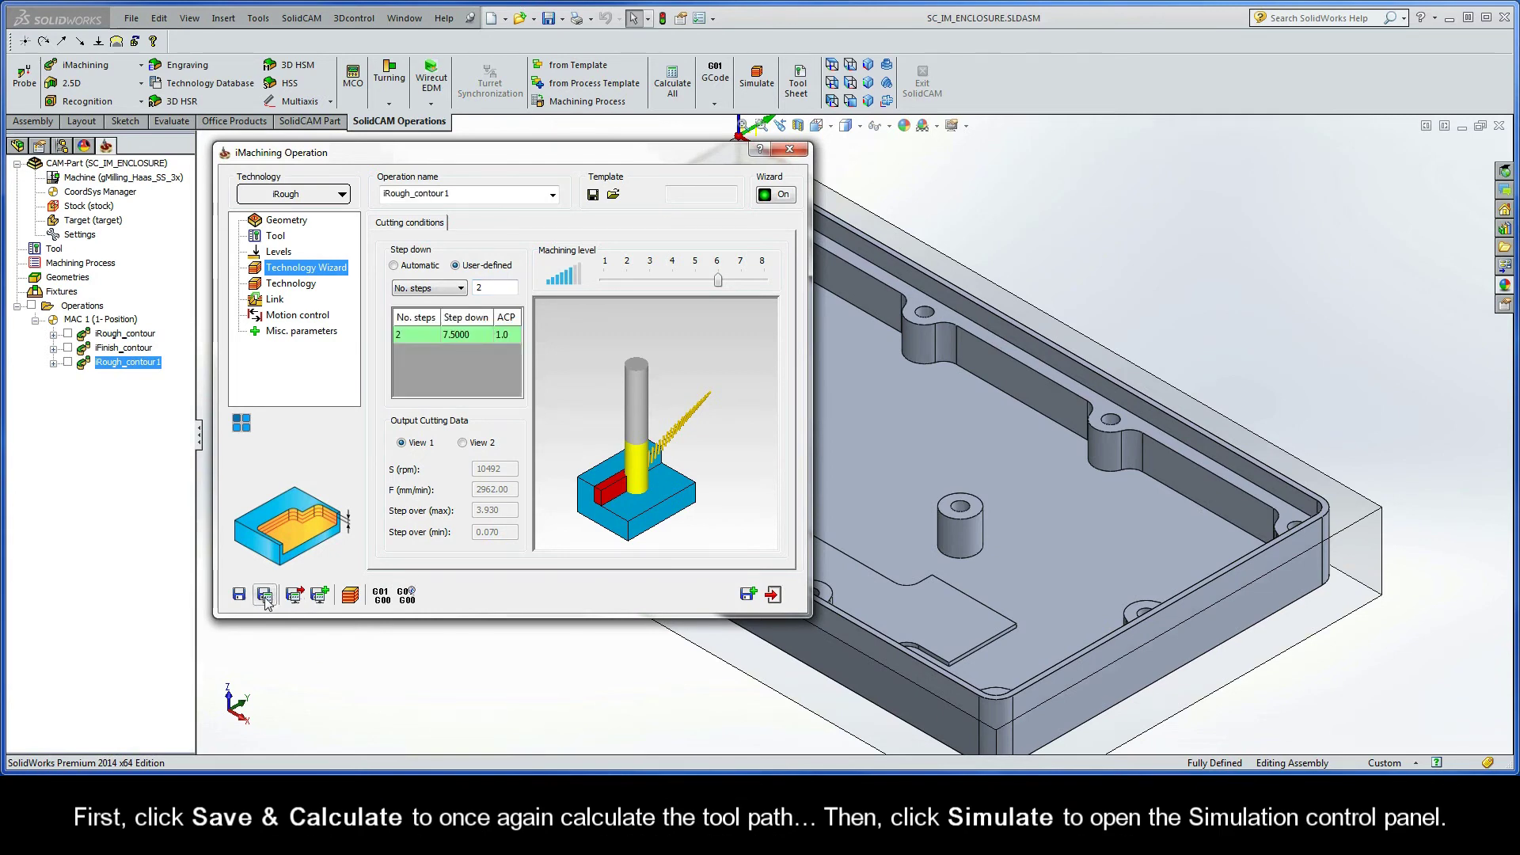
pyautogui.click(351, 596)
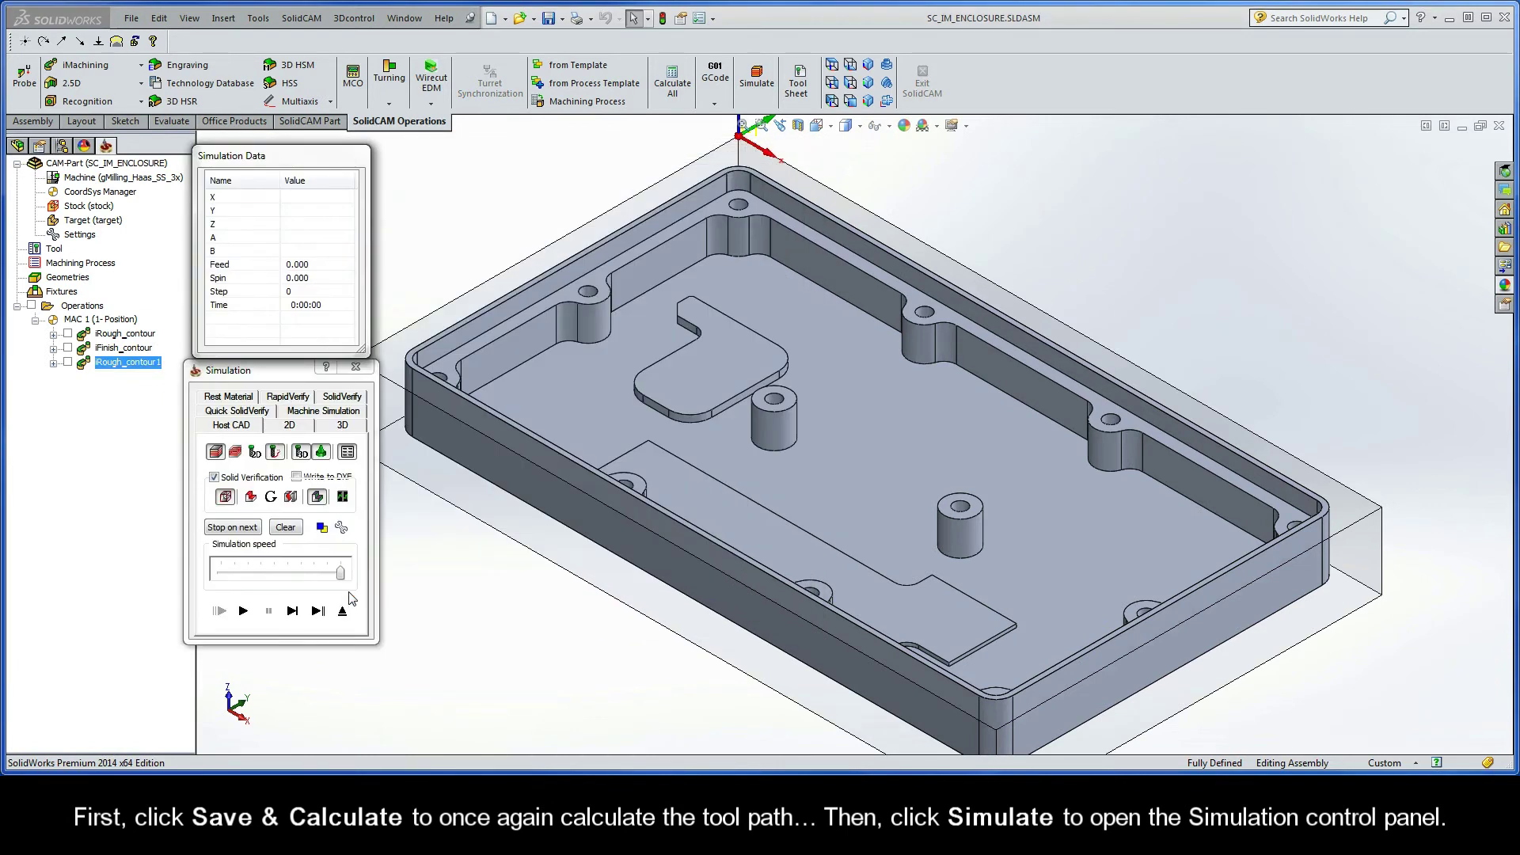
pyautogui.click(244, 612)
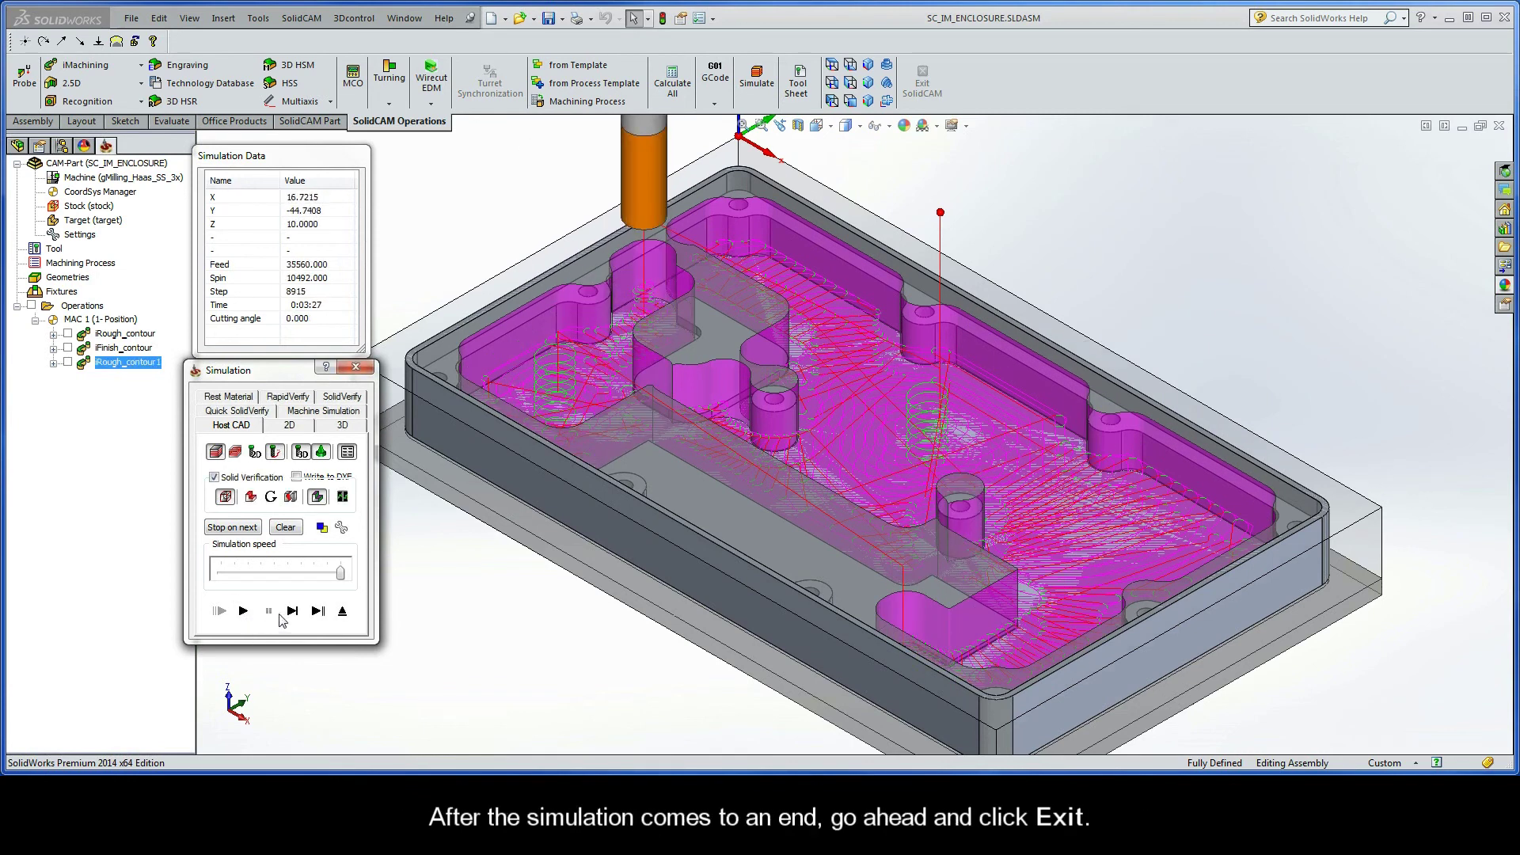
# Step: Switch the step-down method to a 3 mm Step down, giving 5 steps of 3.0000
pyautogui.click(343, 612)
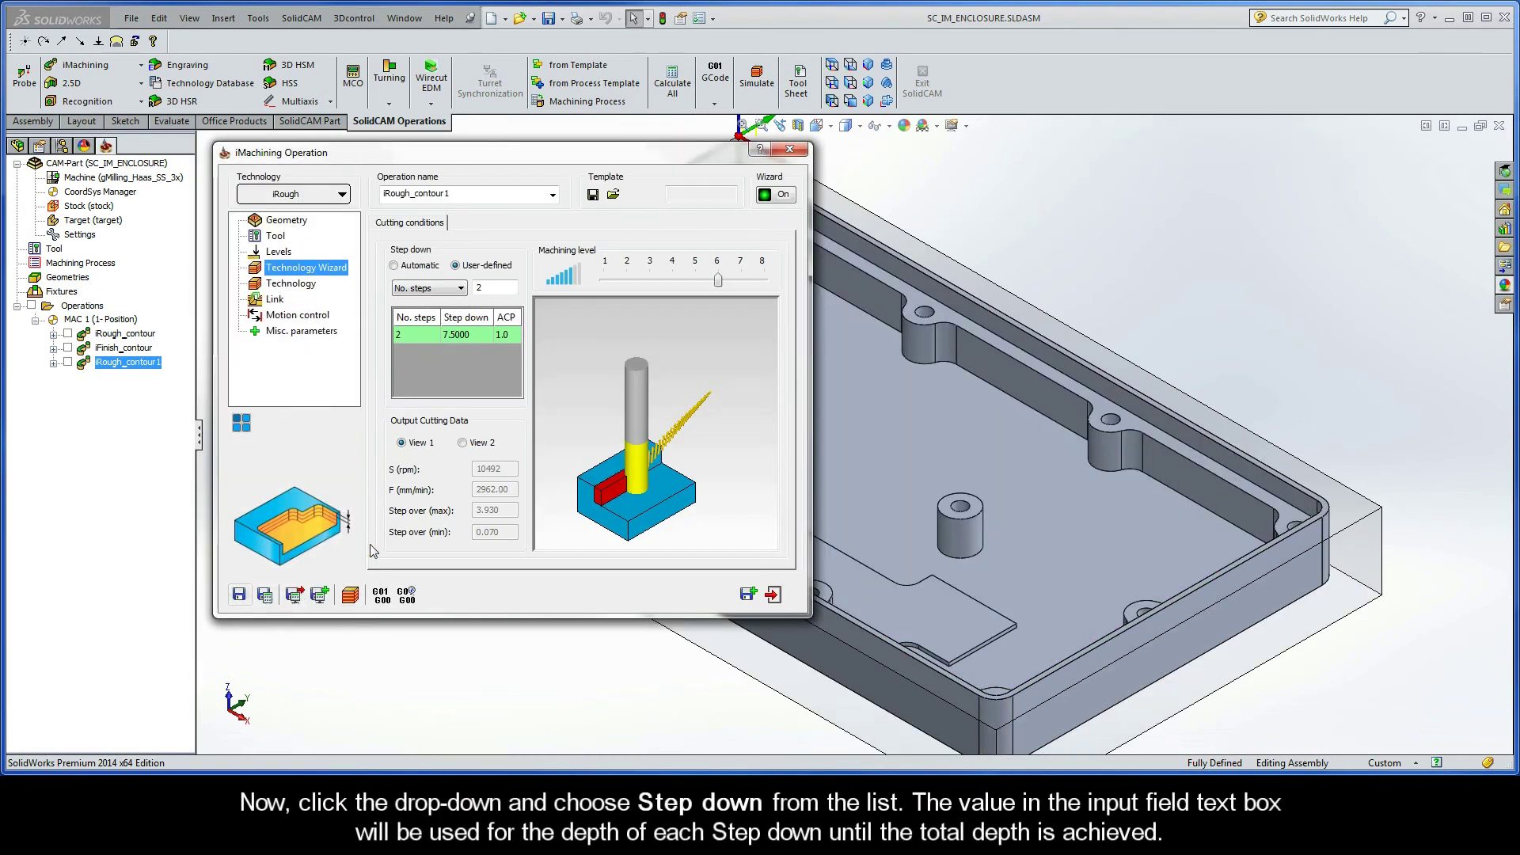
pyautogui.click(427, 288)
pyautogui.click(437, 311)
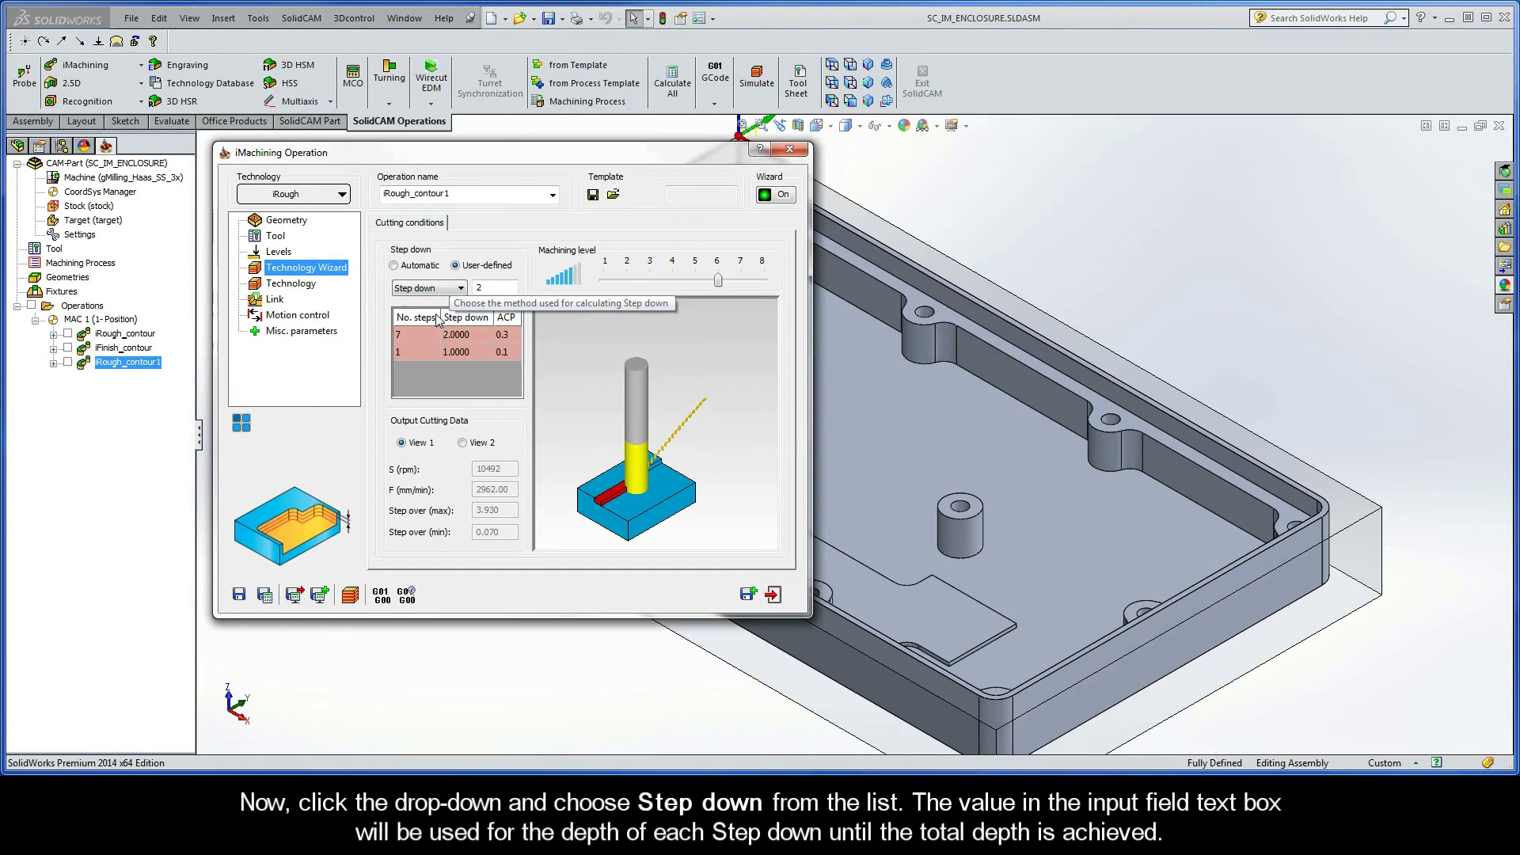
pyautogui.doubleClick(488, 288)
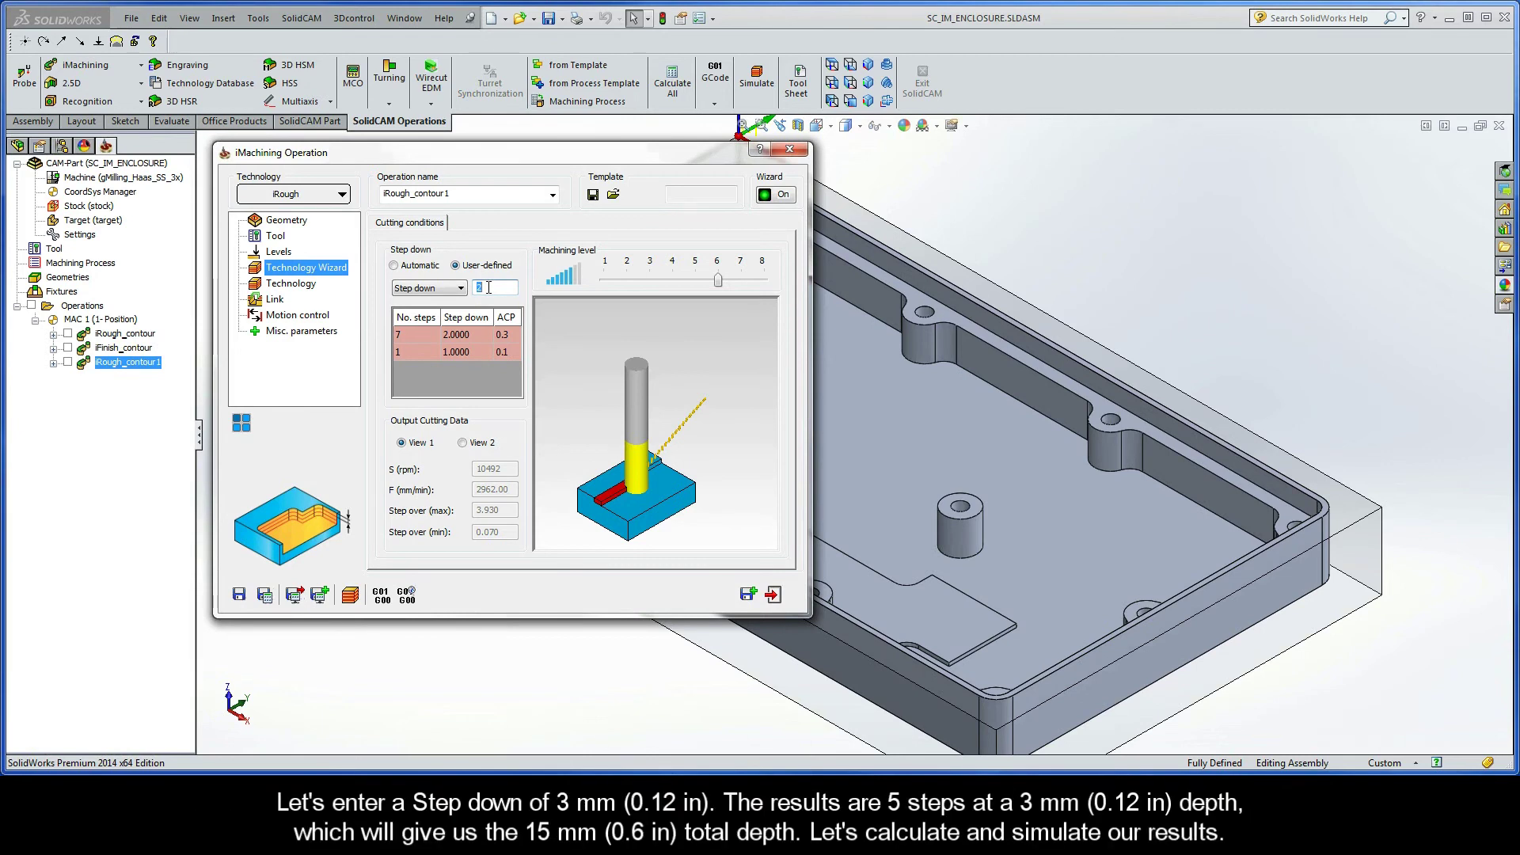
pyautogui.write('3')
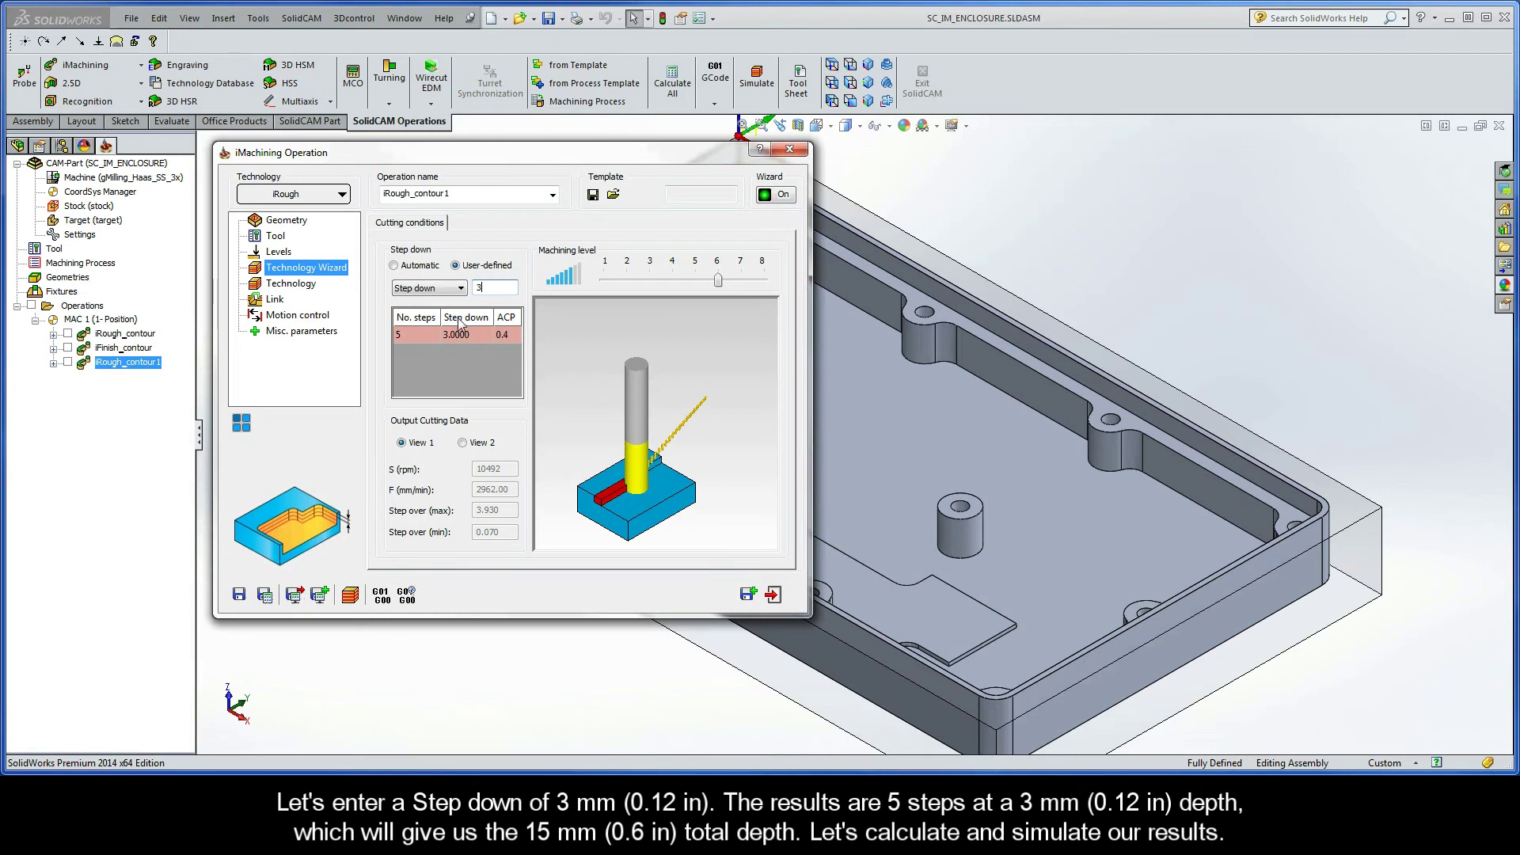
# Step: Save iRough_contour1 and recalculate its toolpath with five 3 mm step-down passes
pyautogui.click(265, 596)
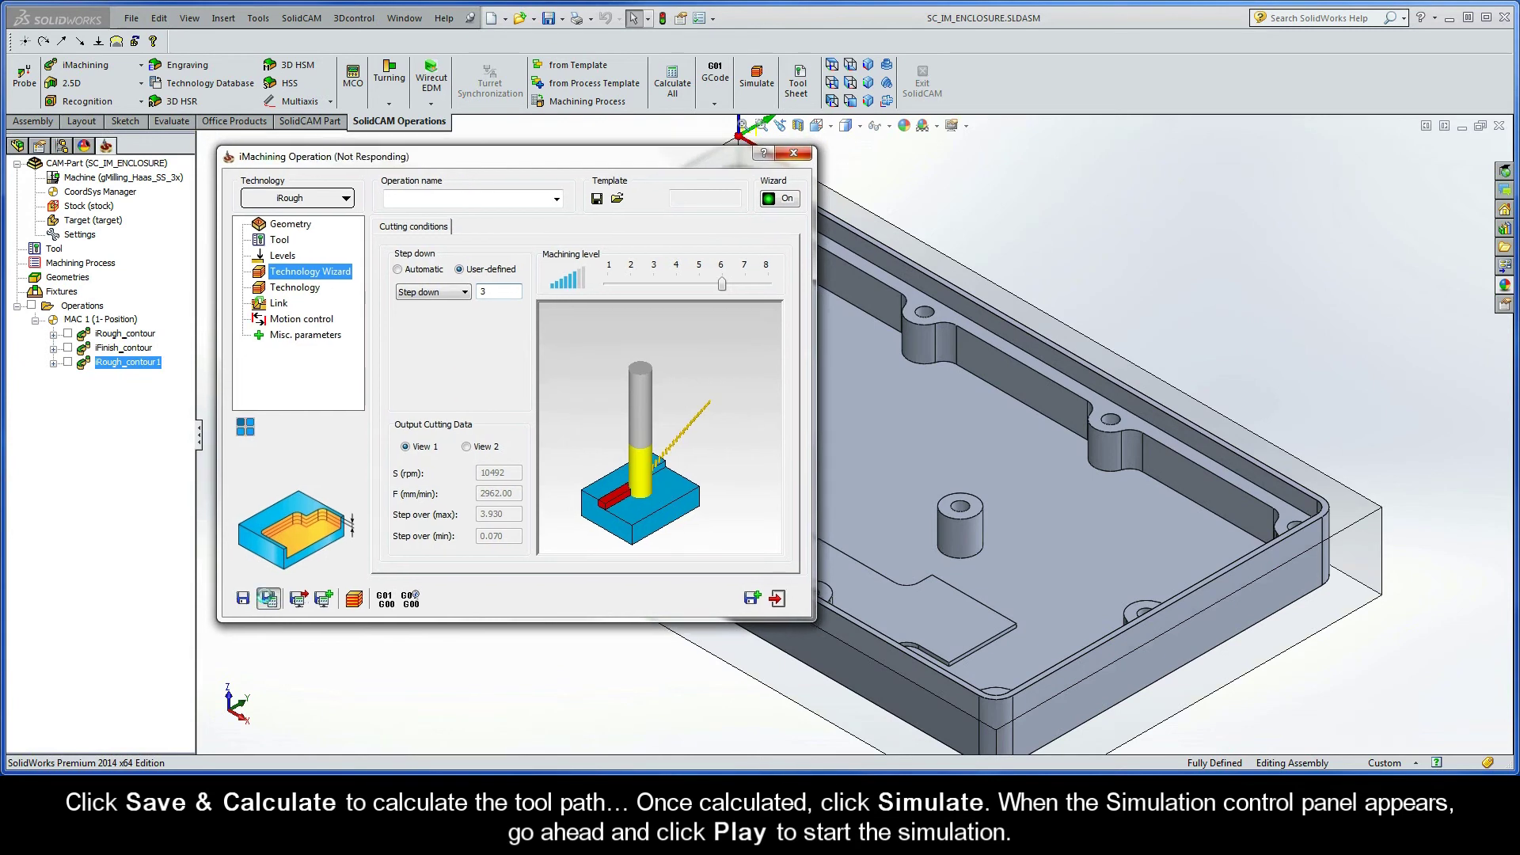
# Step: Calculate and simulate iRough_contour1, playing the pocket roughing through its five 3 mm passes
pyautogui.click(353, 598)
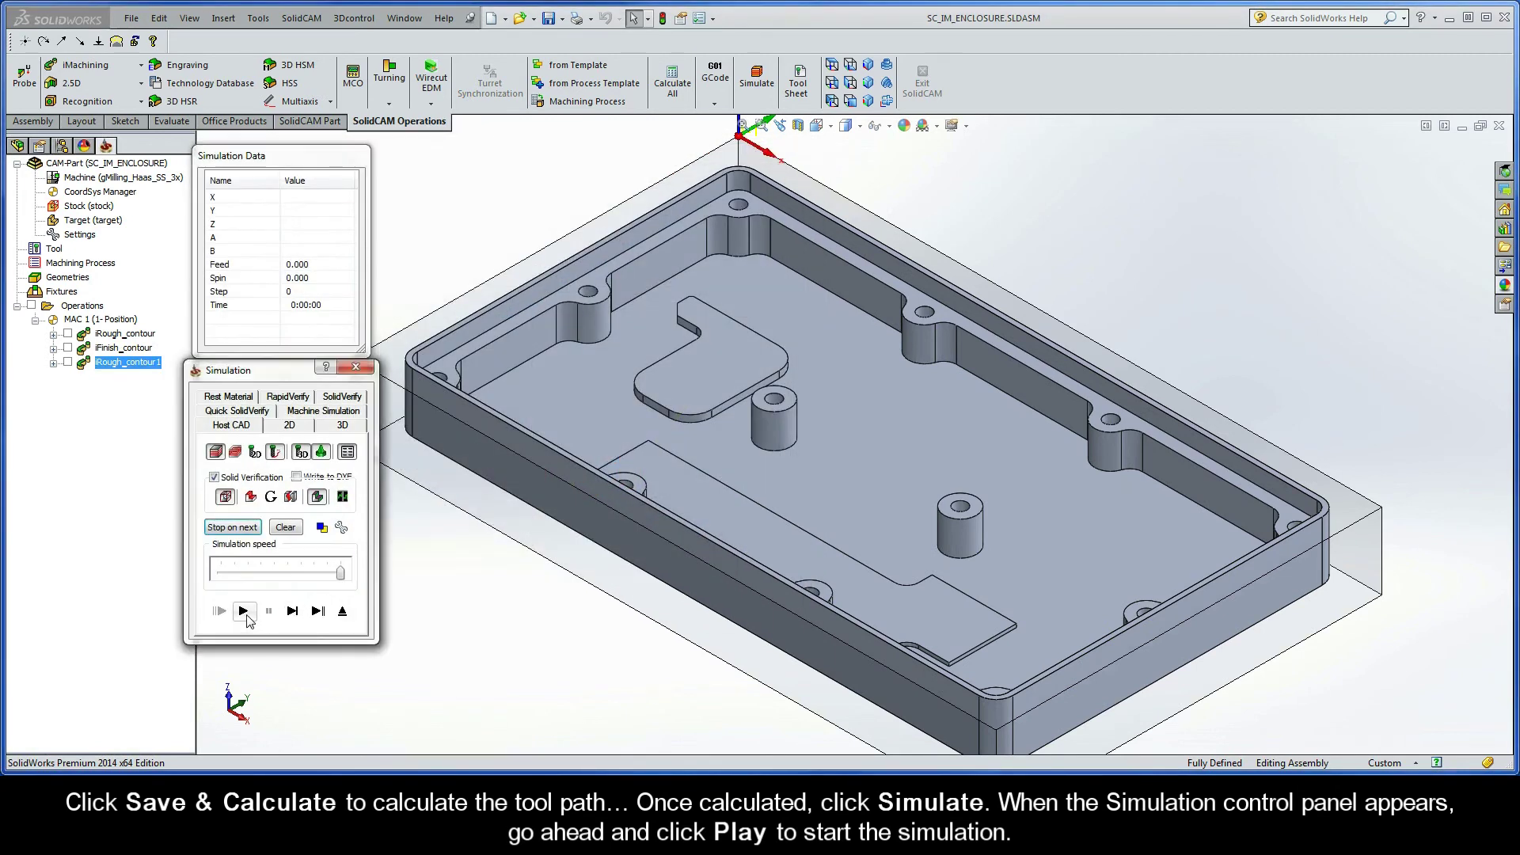
pyautogui.click(244, 612)
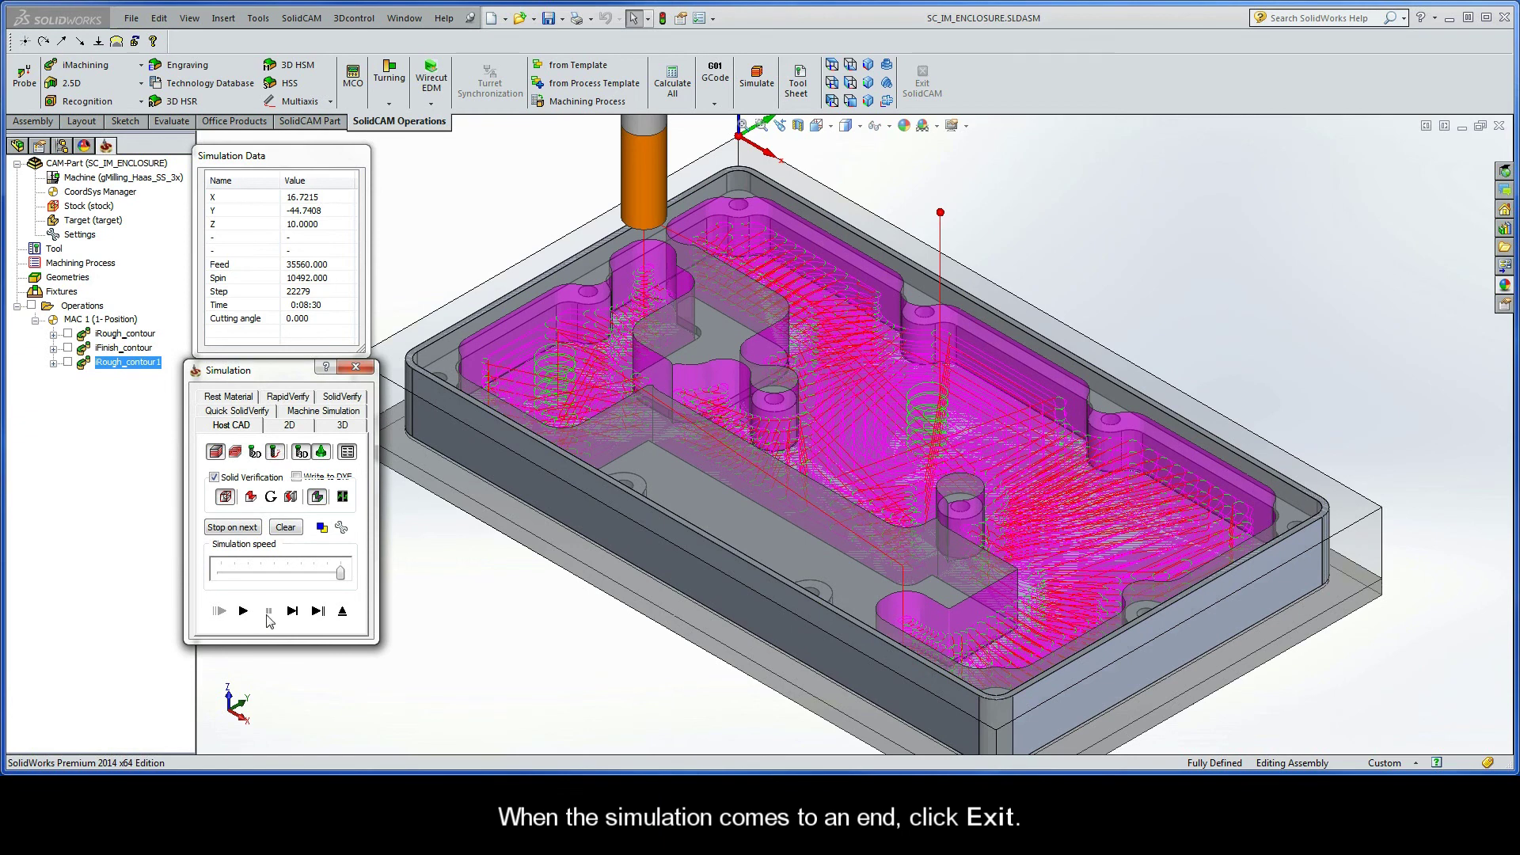
# Step: Exit the simulation and change the Levels page Pocket depth from 15 to 30
pyautogui.click(342, 610)
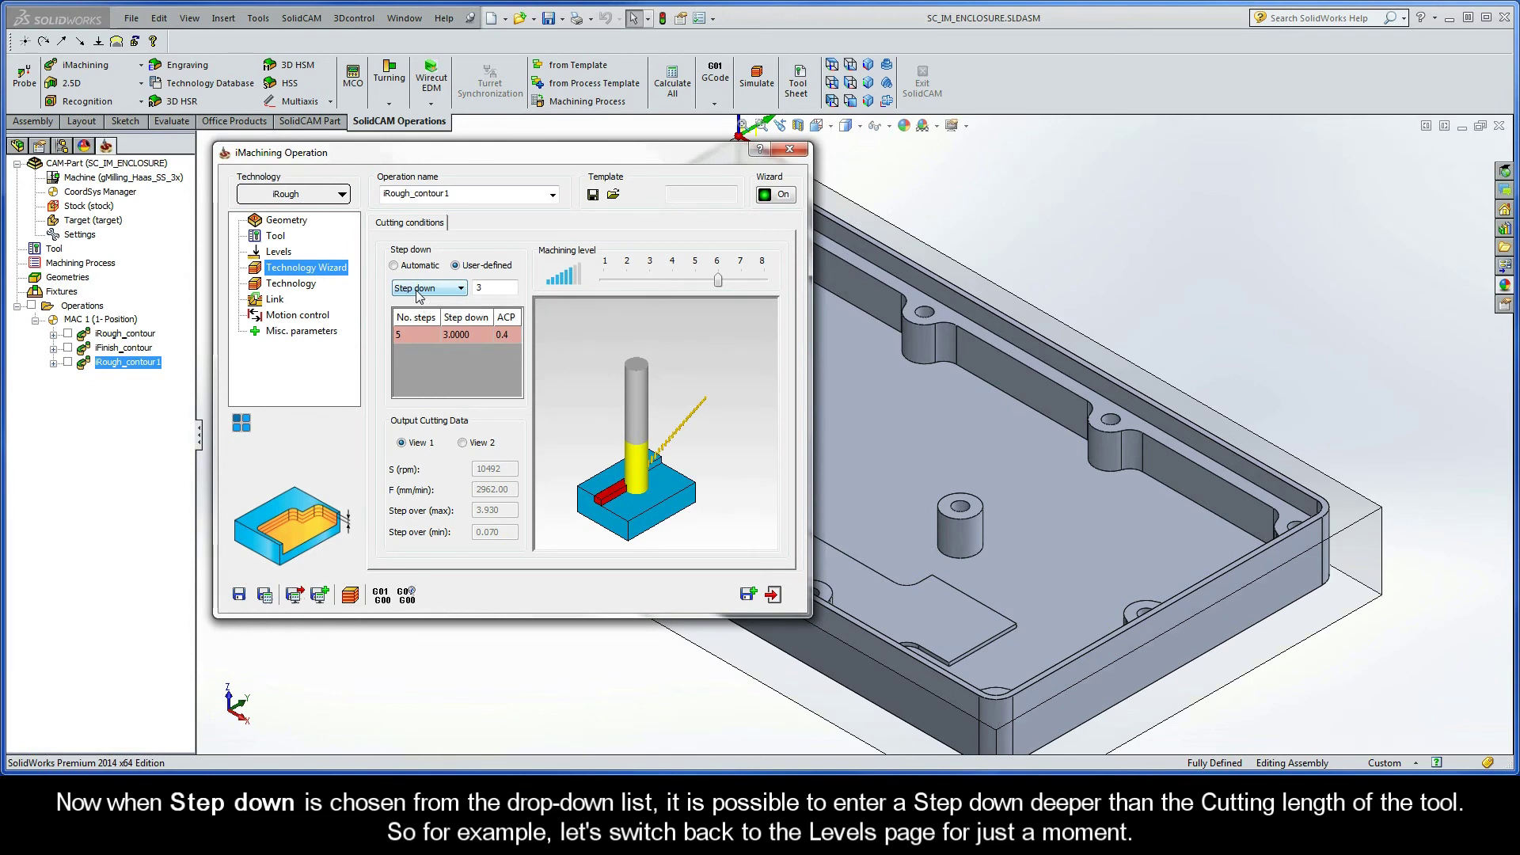
pyautogui.click(283, 254)
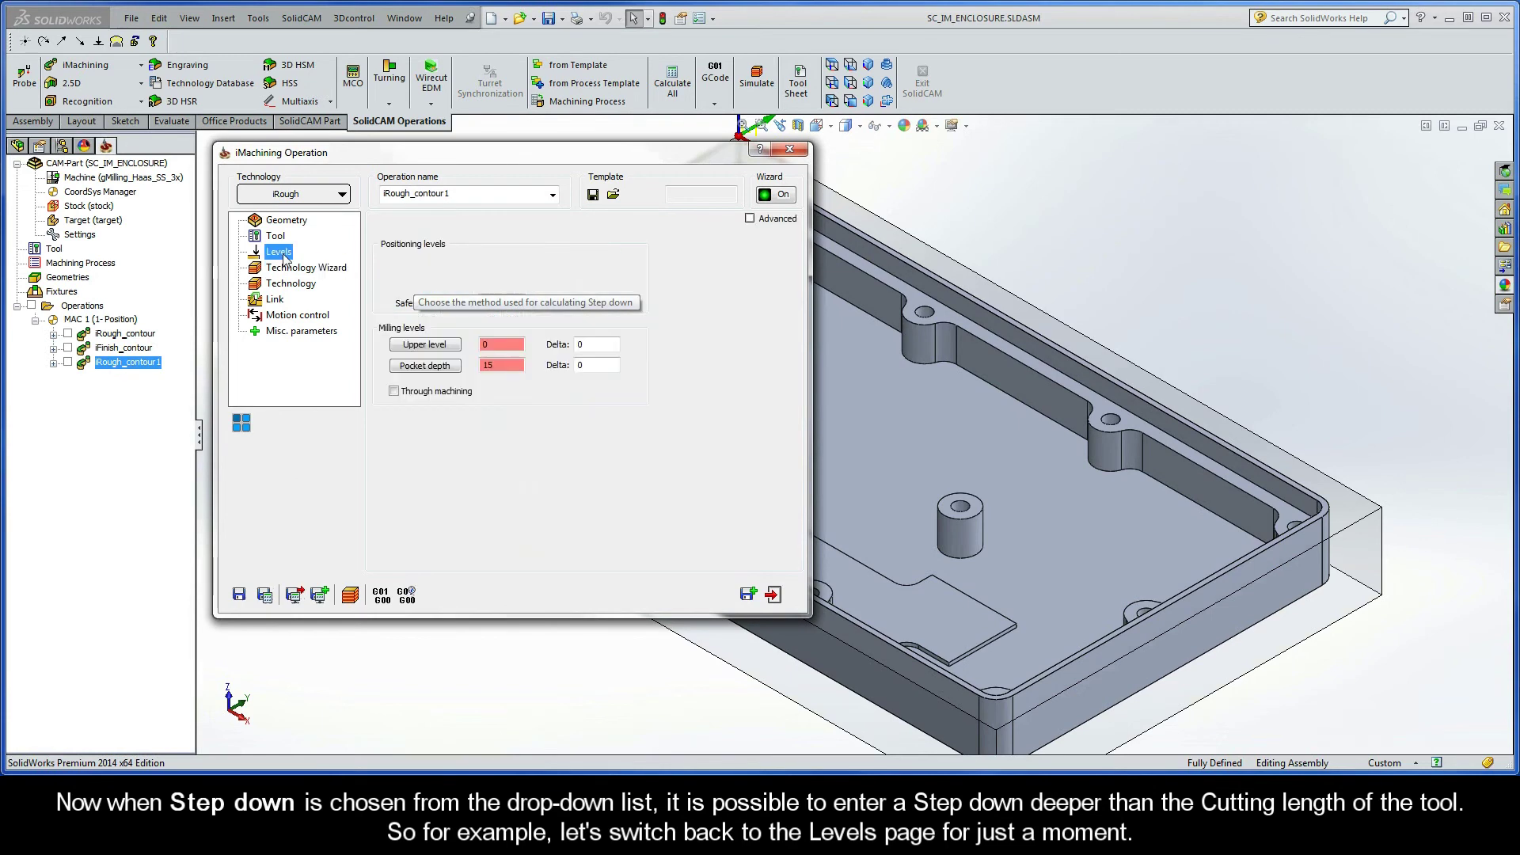
pyautogui.click(500, 364)
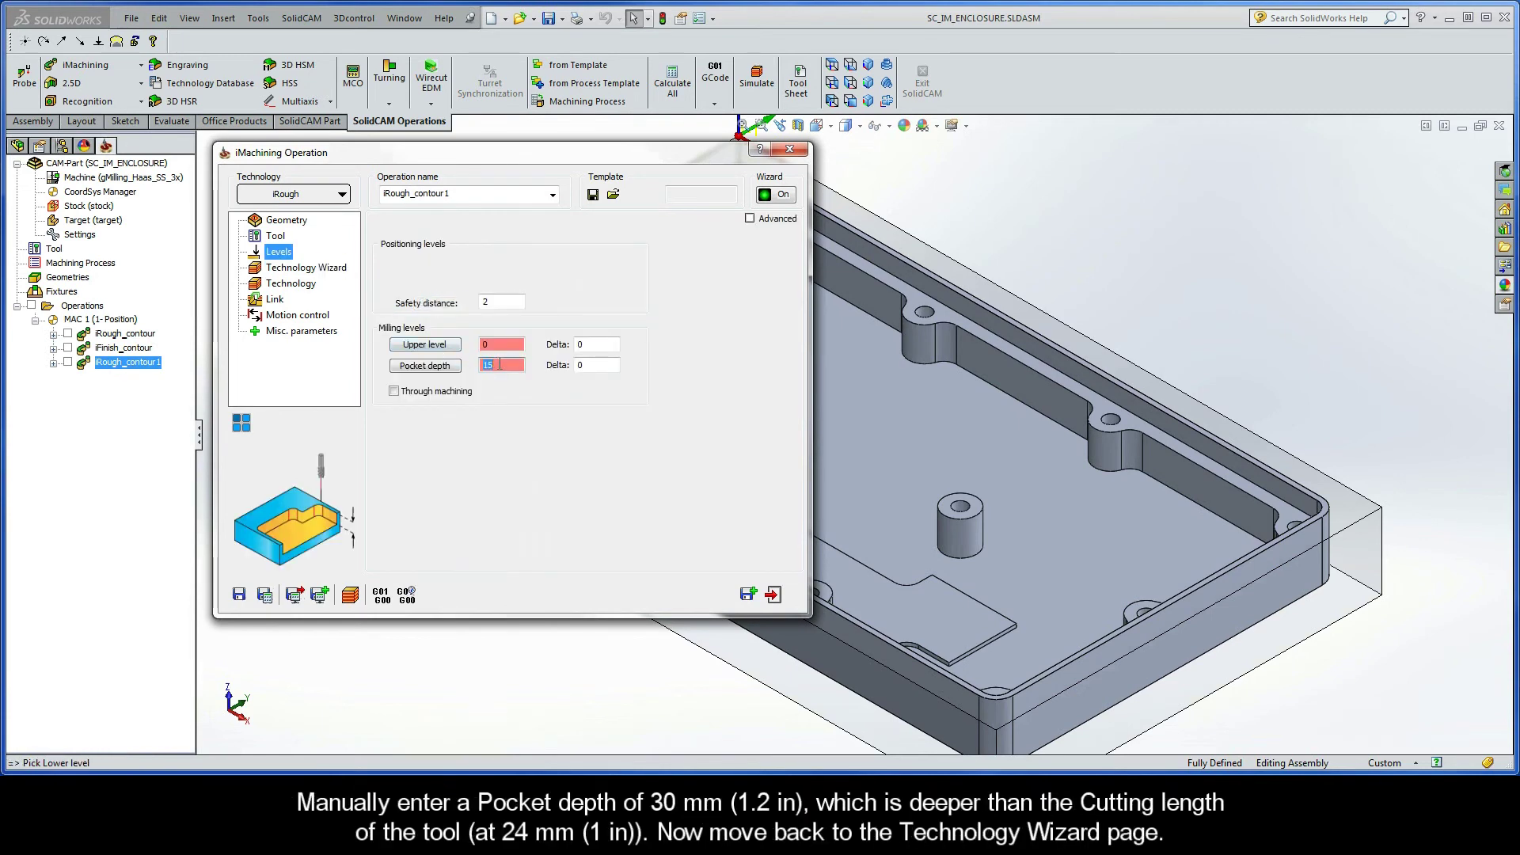
pyautogui.write('30')
# Step: In the Technology Wizard, set Step down 30 by No. steps = 1, giving 24 and 6 passes
pyautogui.click(293, 274)
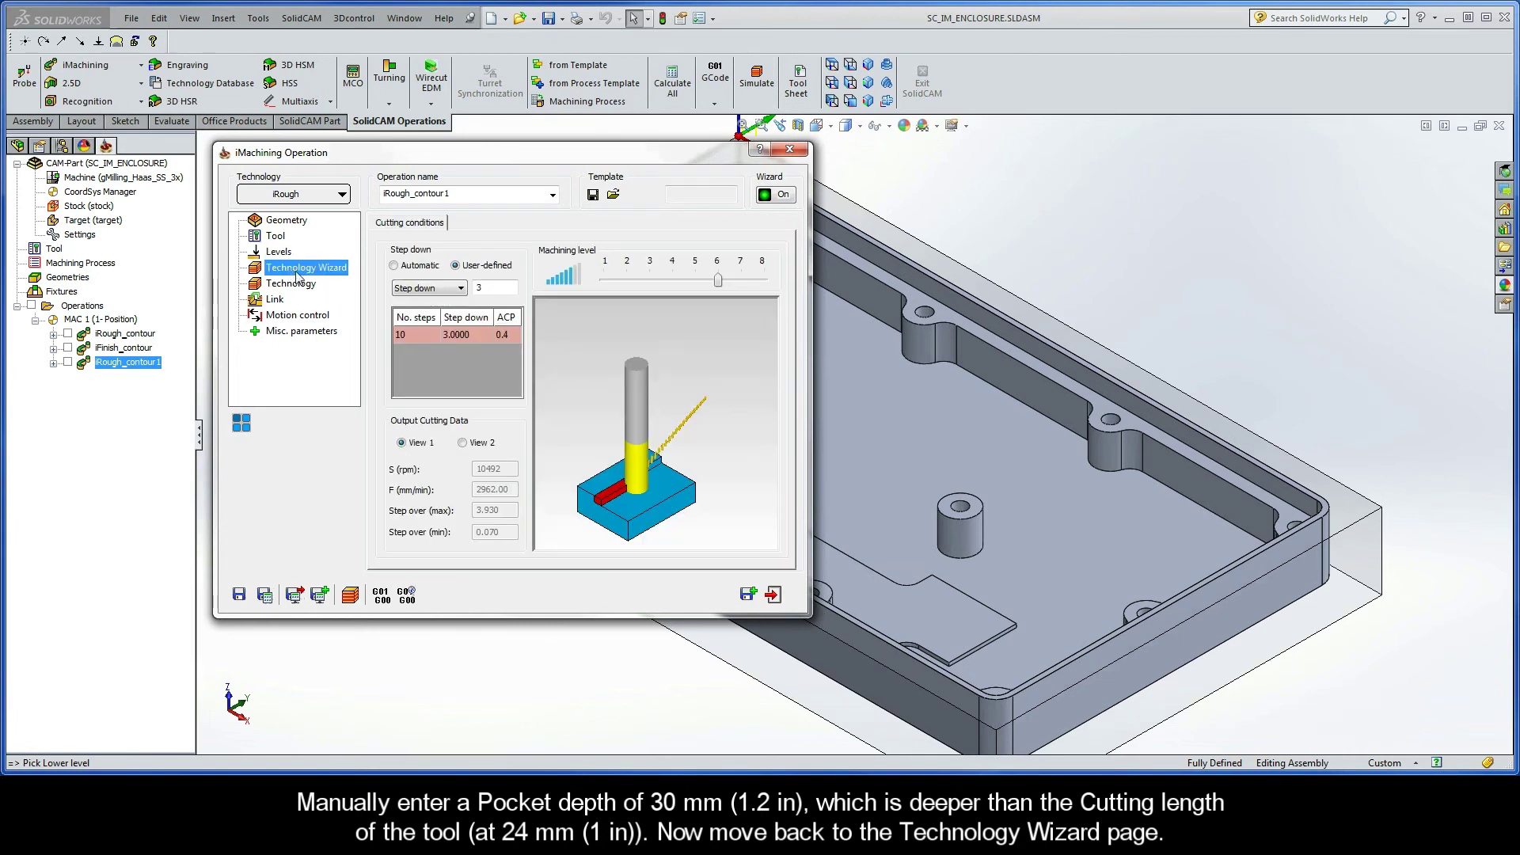
pyautogui.doubleClick(491, 287)
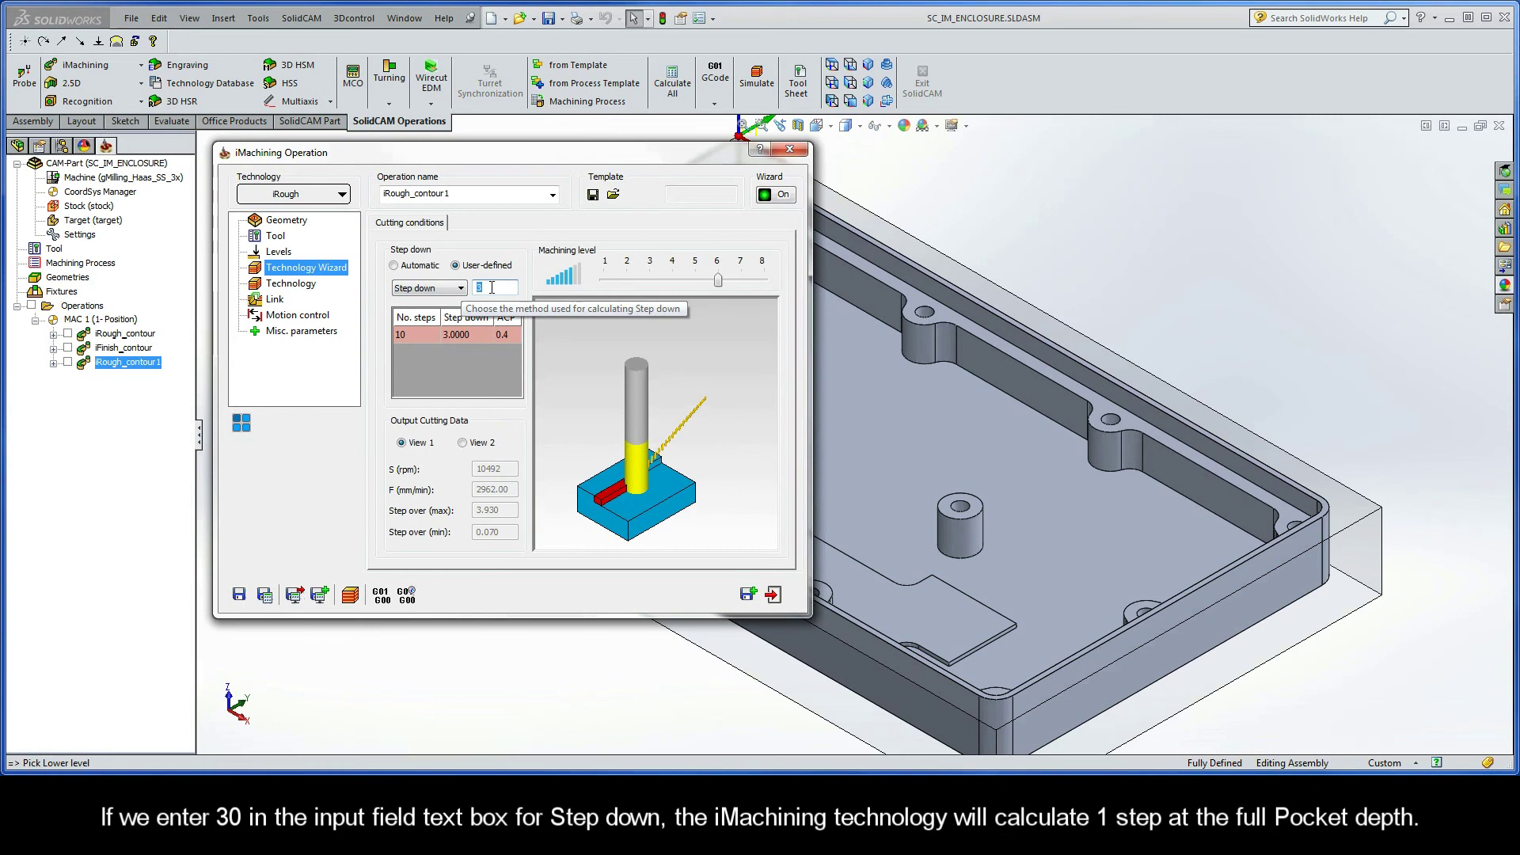
pyautogui.write('30')
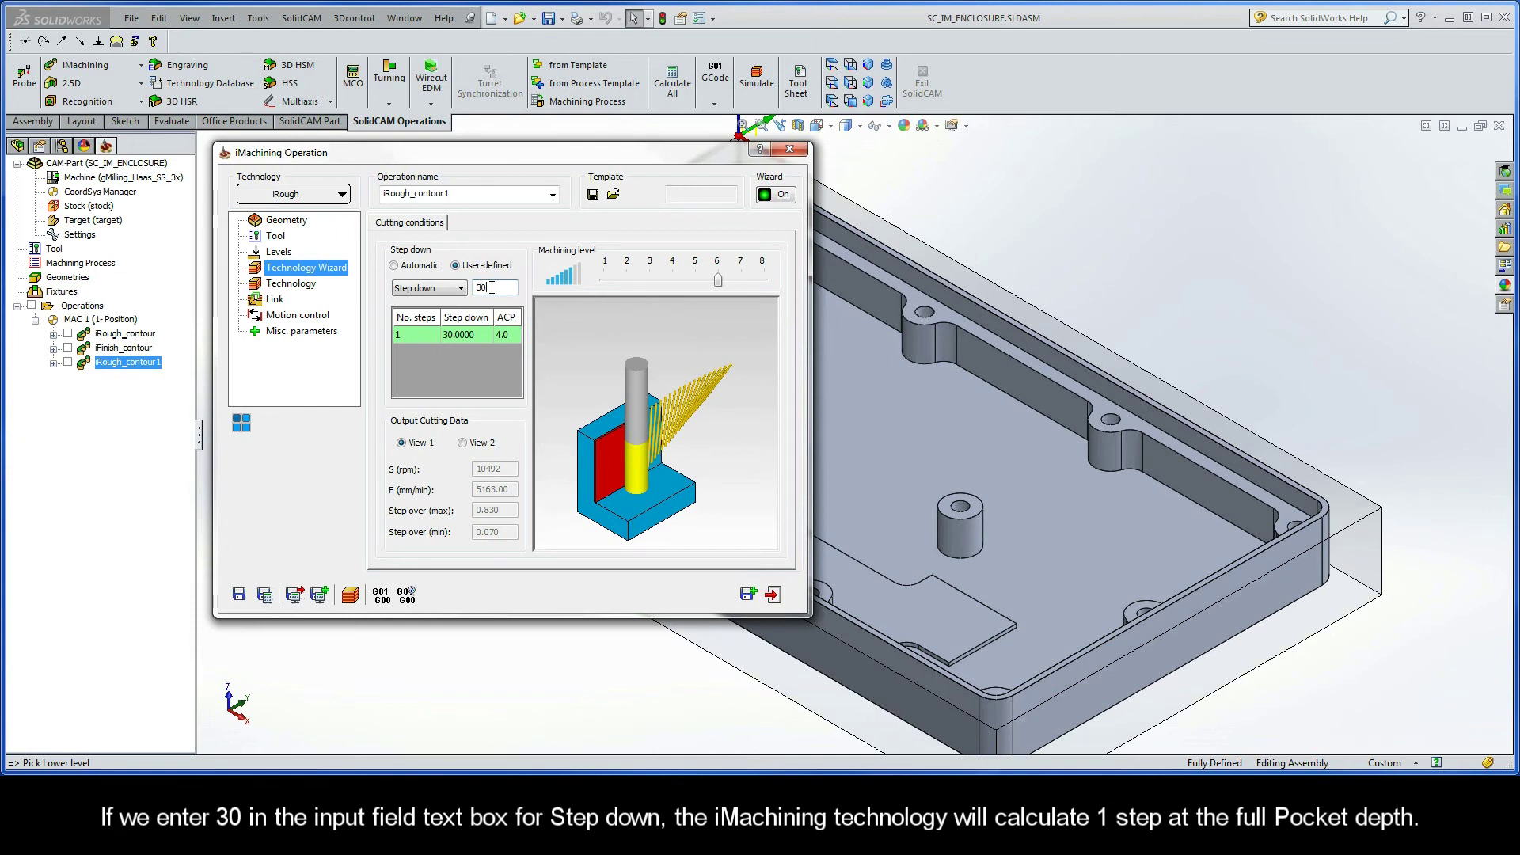
pyautogui.click(447, 289)
pyautogui.click(439, 303)
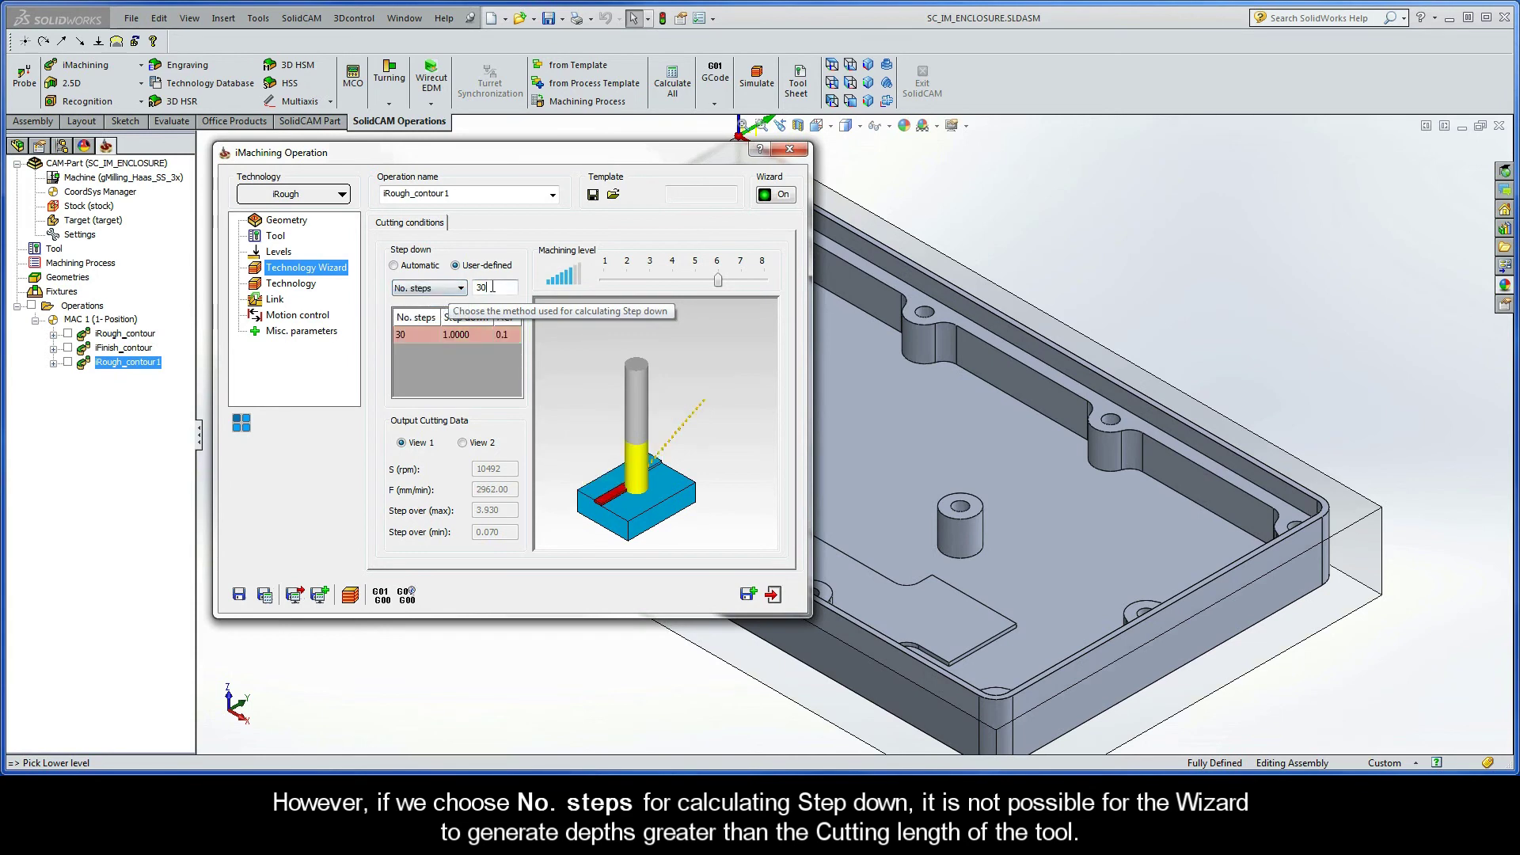
pyautogui.write('1')
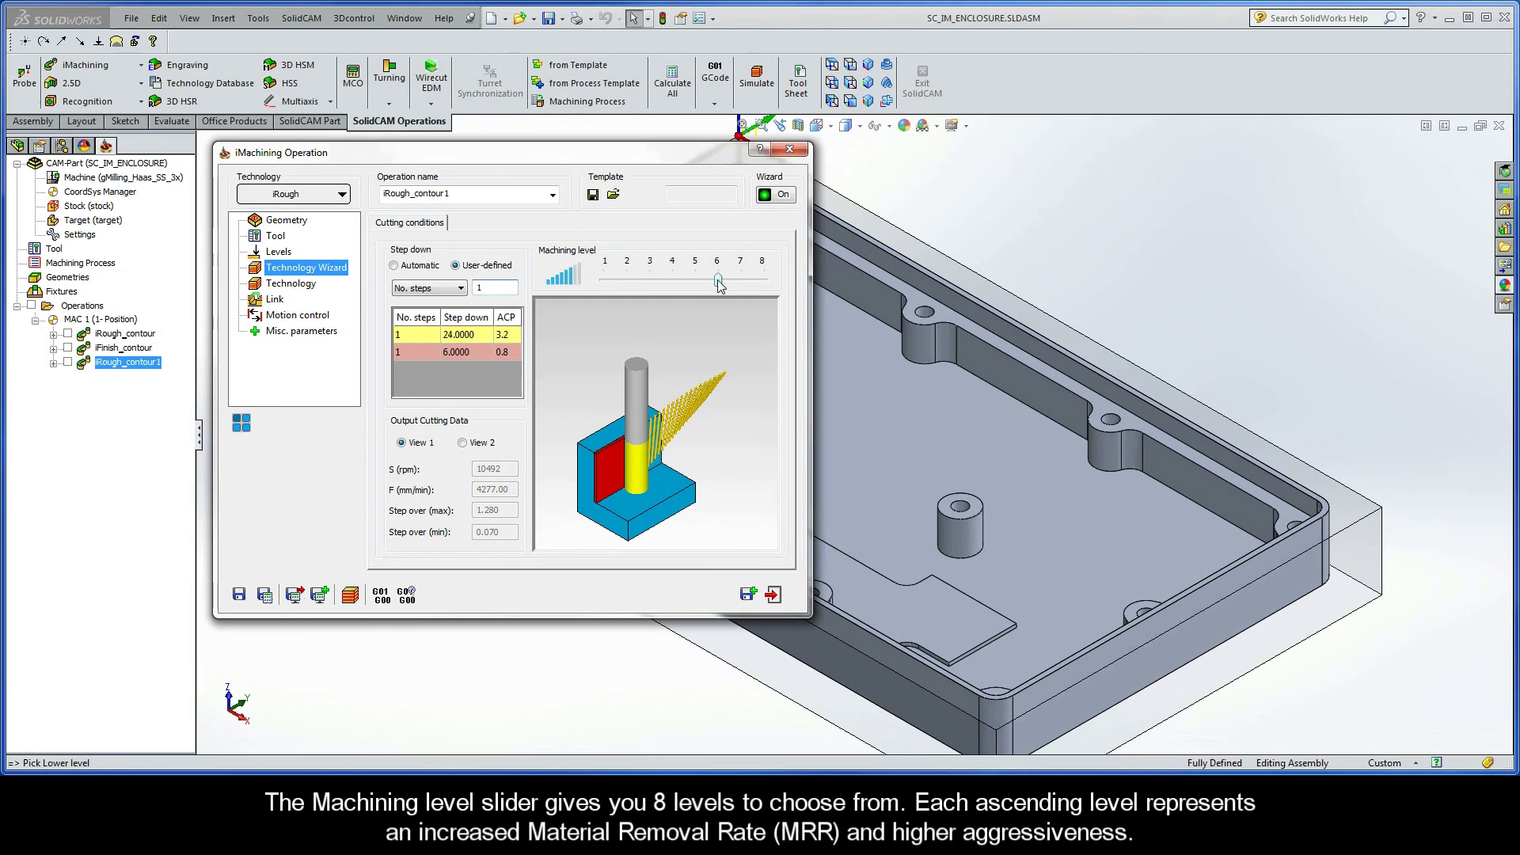
pyautogui.moveTo(718, 285)
pyautogui.mouseDown()
pyautogui.moveTo(613, 289)
pyautogui.moveTo(717, 282)
pyautogui.mouseUp()
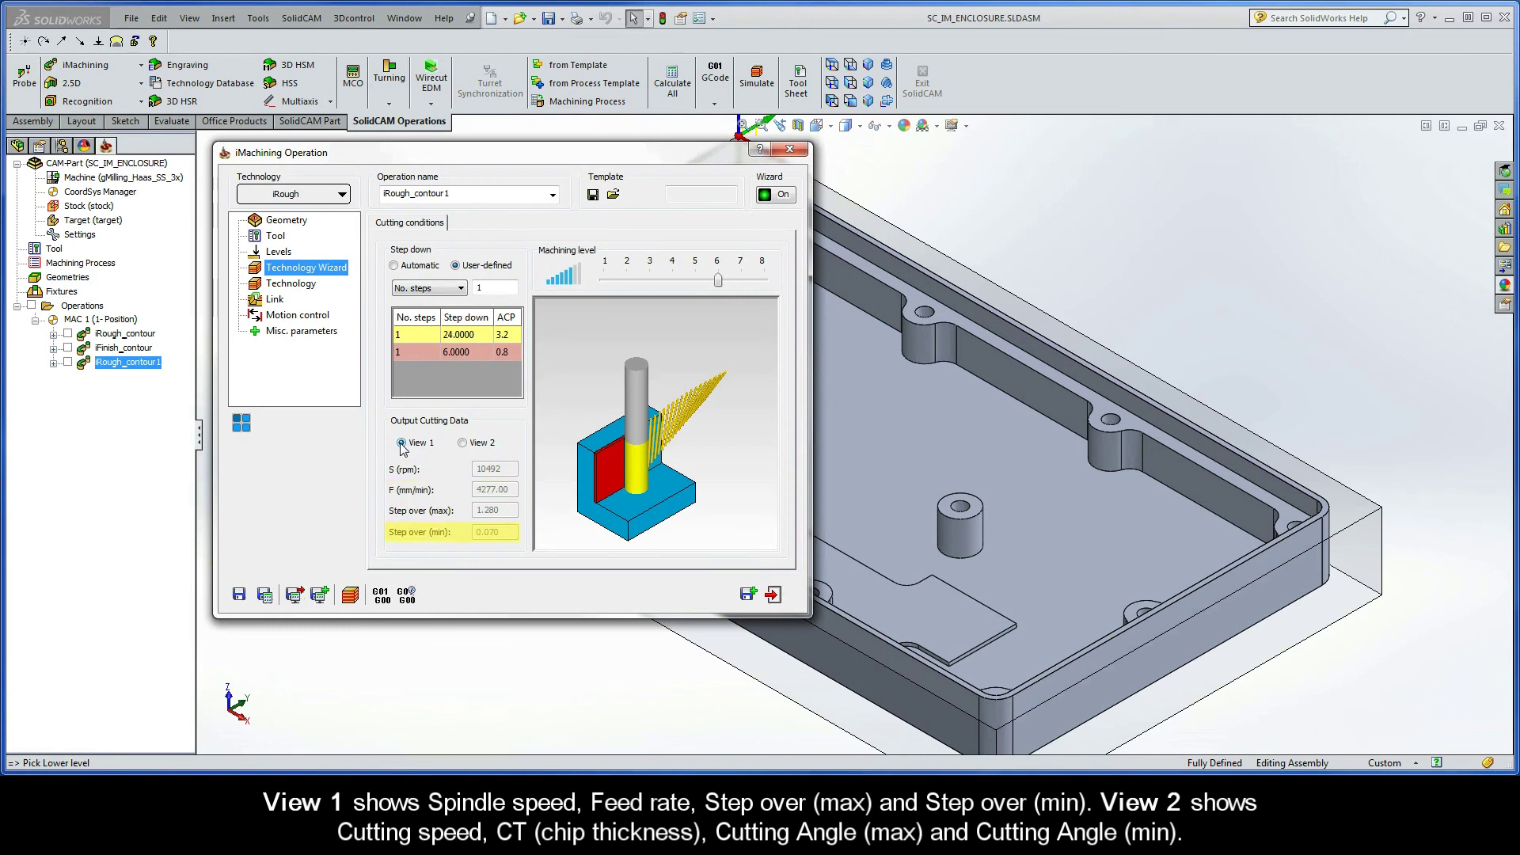
pyautogui.click(463, 445)
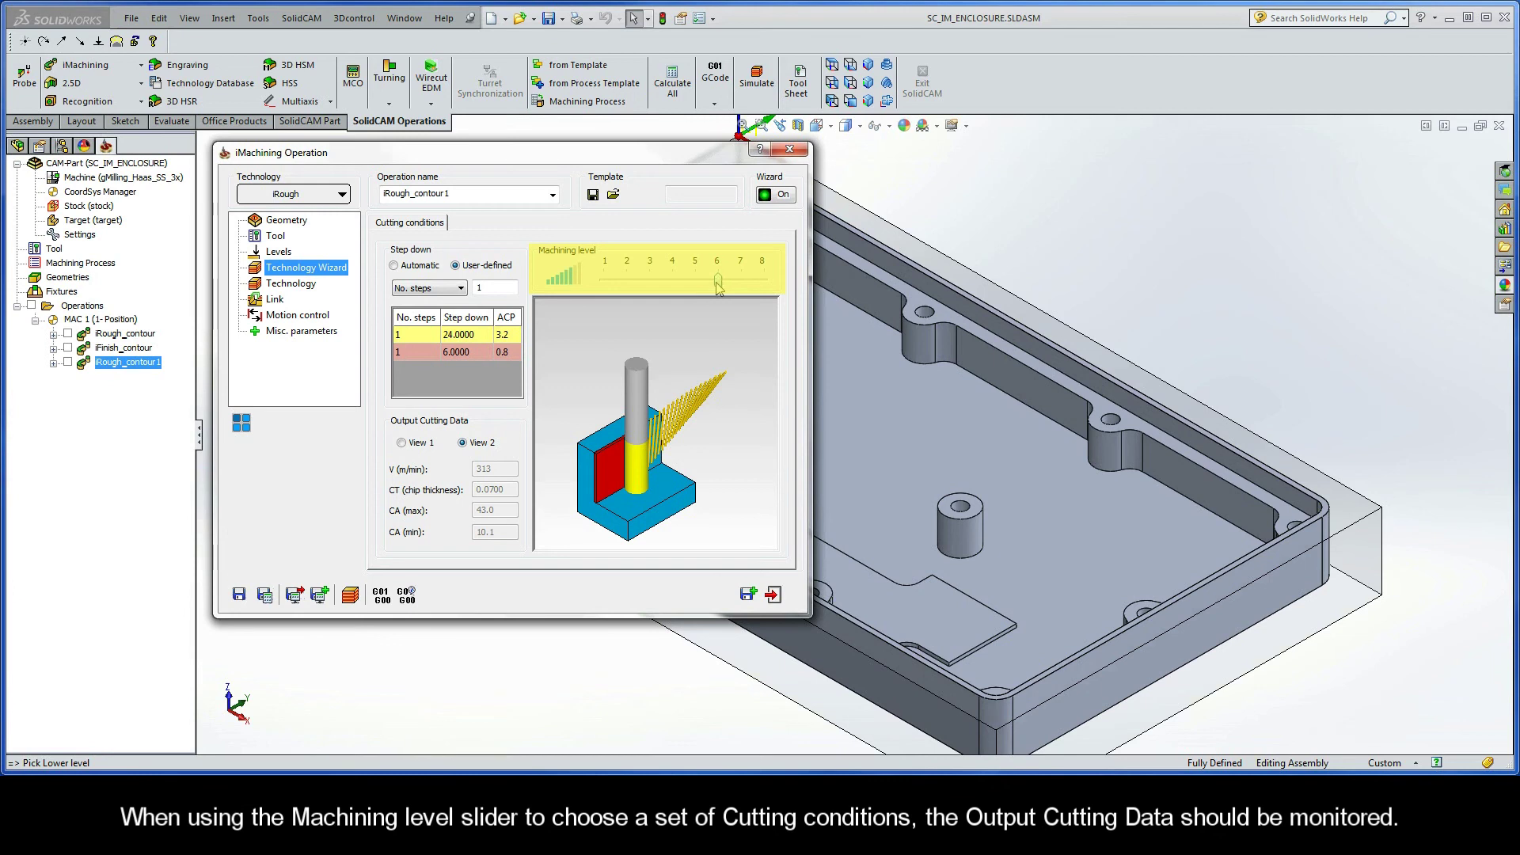
pyautogui.click(401, 444)
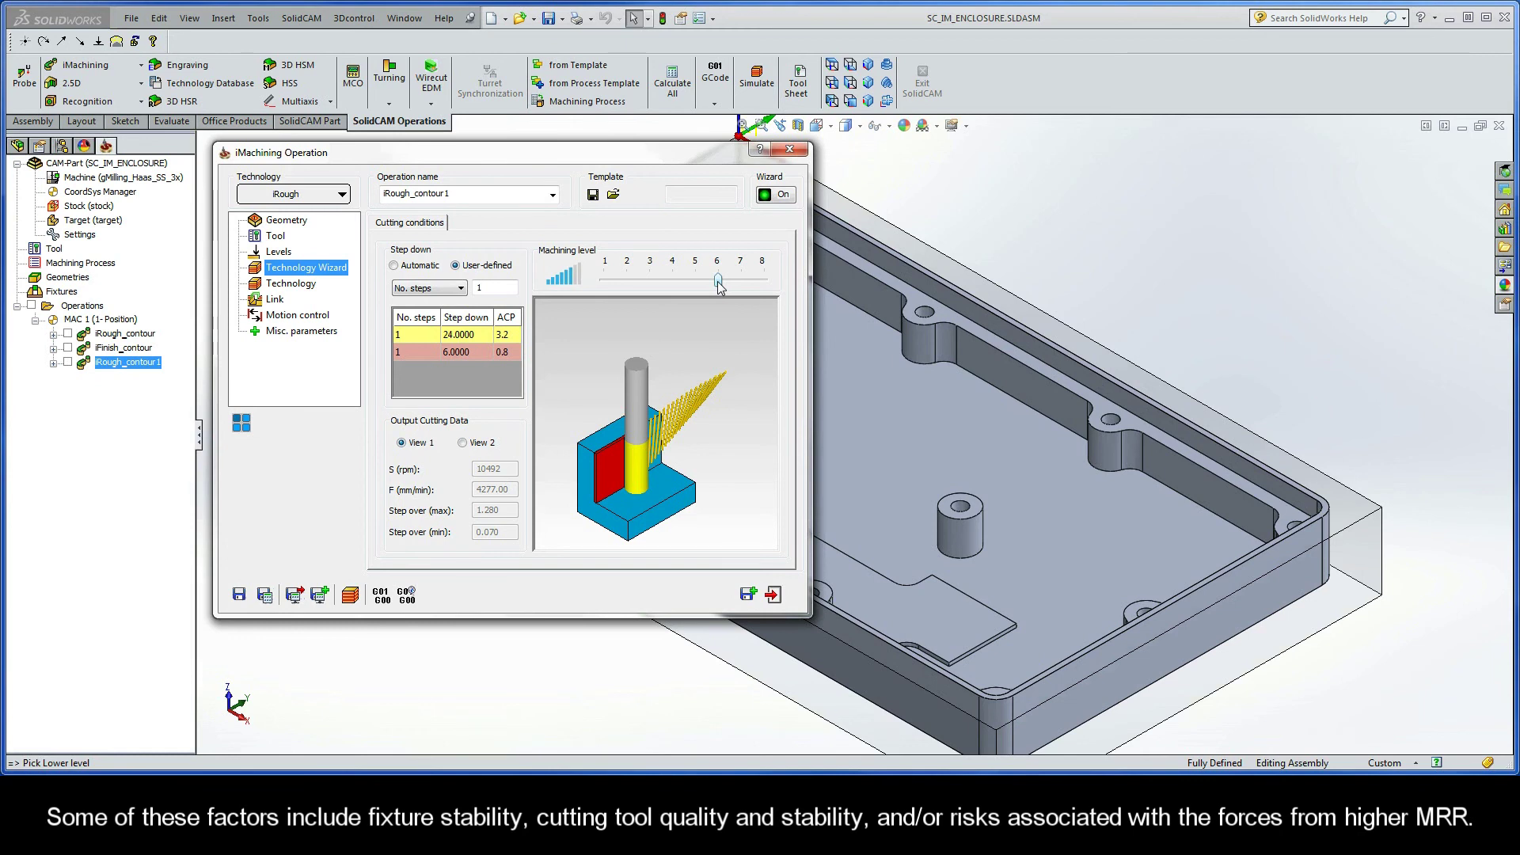
pyautogui.moveTo(720, 288)
pyautogui.mouseDown()
pyautogui.moveTo(608, 286)
pyautogui.moveTo(718, 286)
pyautogui.mouseUp()
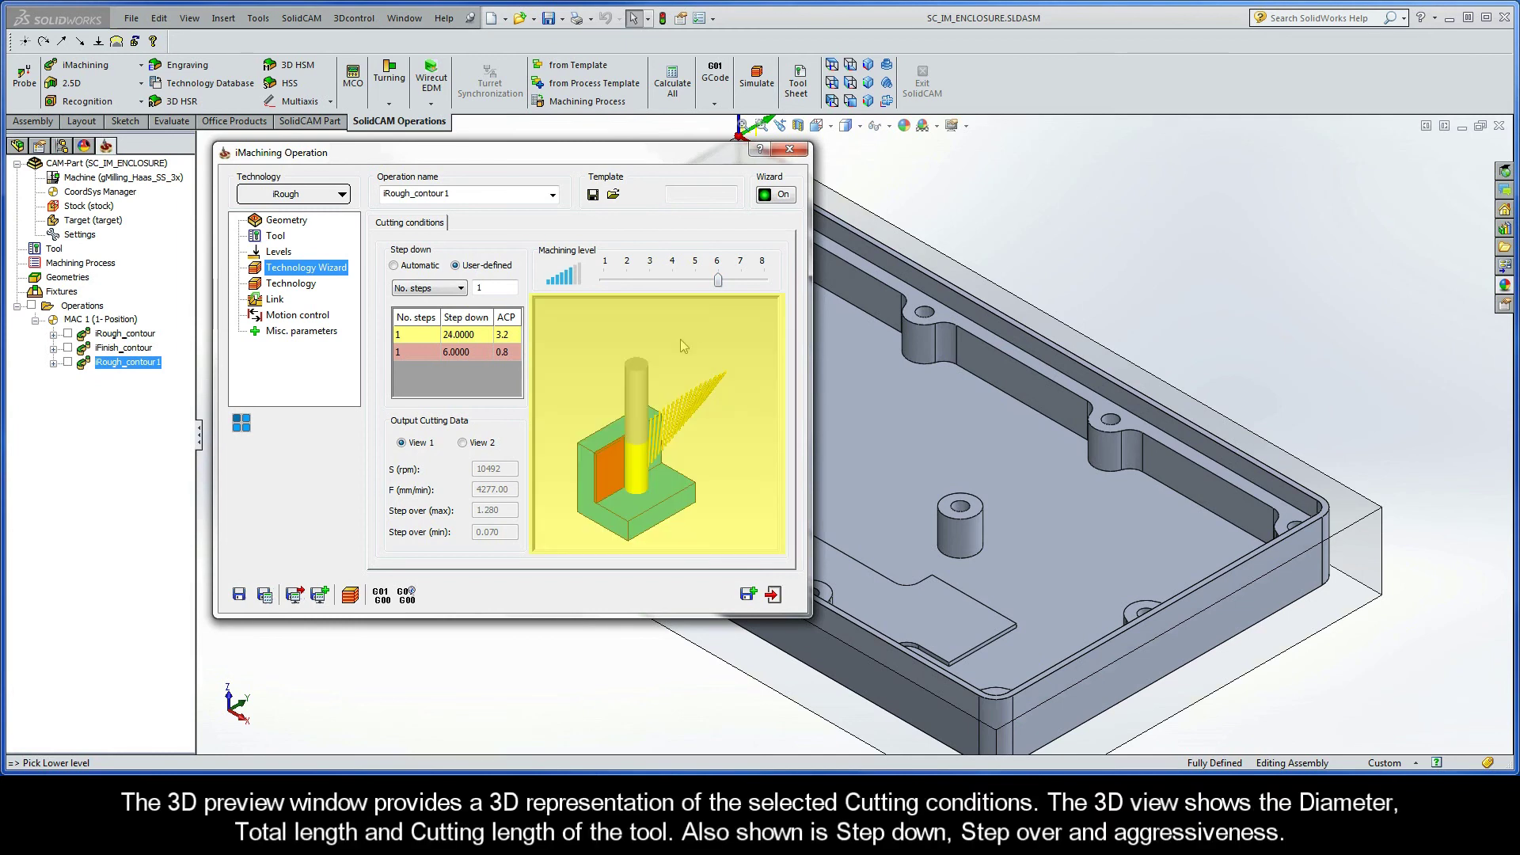
# Step: Rotate the Technology Wizard preview to see the tool, red step-over section and chips closer
pyautogui.moveTo(669, 475); pyautogui.dragTo(671, 491)
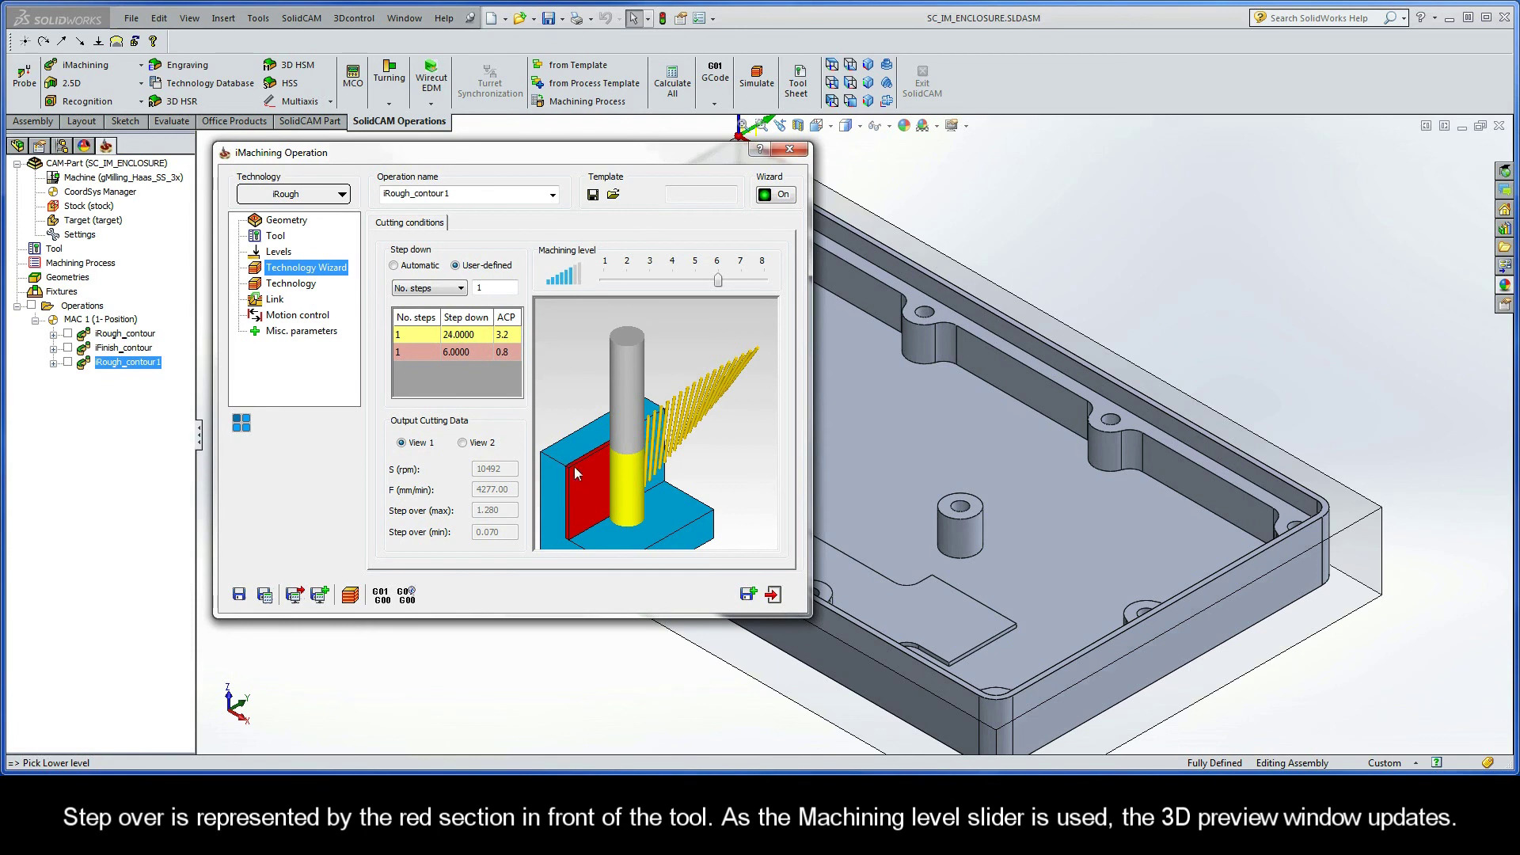
# Step: Compare Machining levels in a tilted, zoomed-in preview of tool and chips, returning to level 6
pyautogui.moveTo(718, 287); pyautogui.dragTo(767, 291)
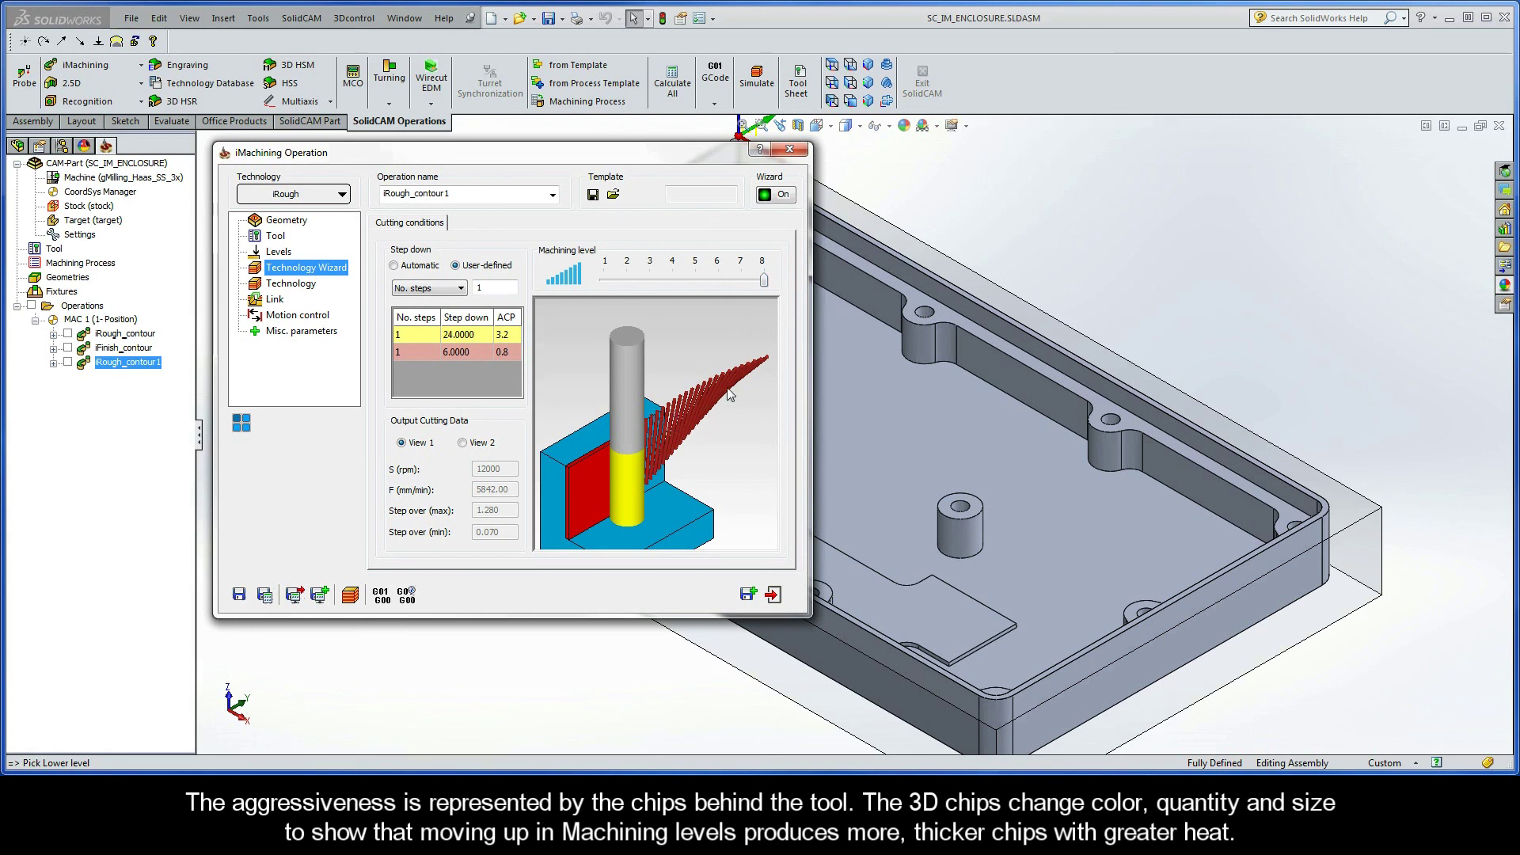
pyautogui.moveTo(716, 416); pyautogui.dragTo(688, 411)
pyautogui.scroll(3, 713, 380)
pyautogui.moveTo(765, 285); pyautogui.dragTo(721, 284)
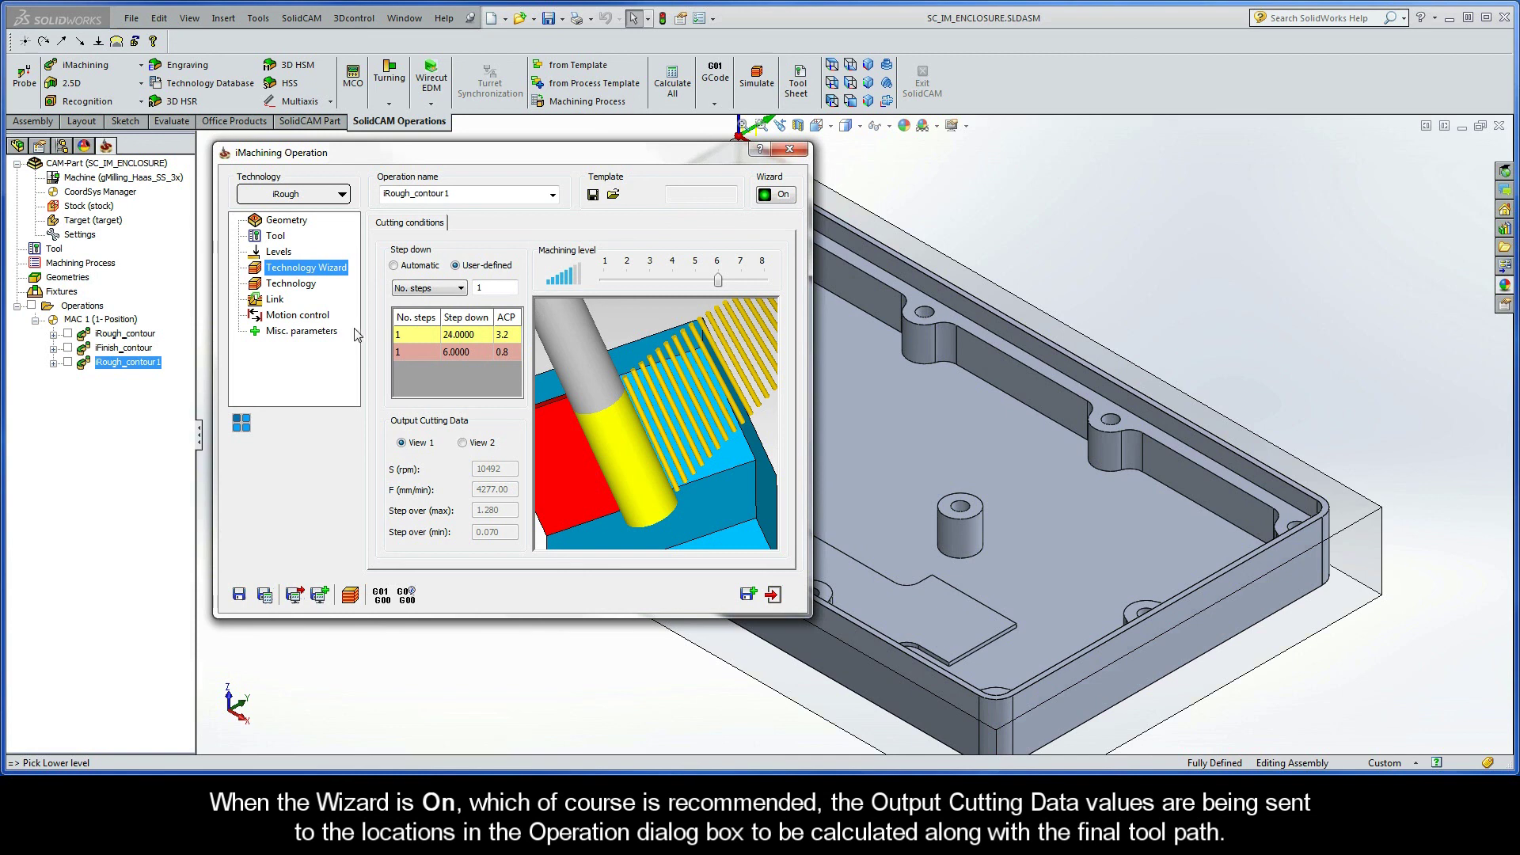
# Step: Review Wizard-sent feed and spin on Tool Data, then locked step down 24 and angles 10.09–42.99
pyautogui.click(279, 237)
pyautogui.click(420, 231)
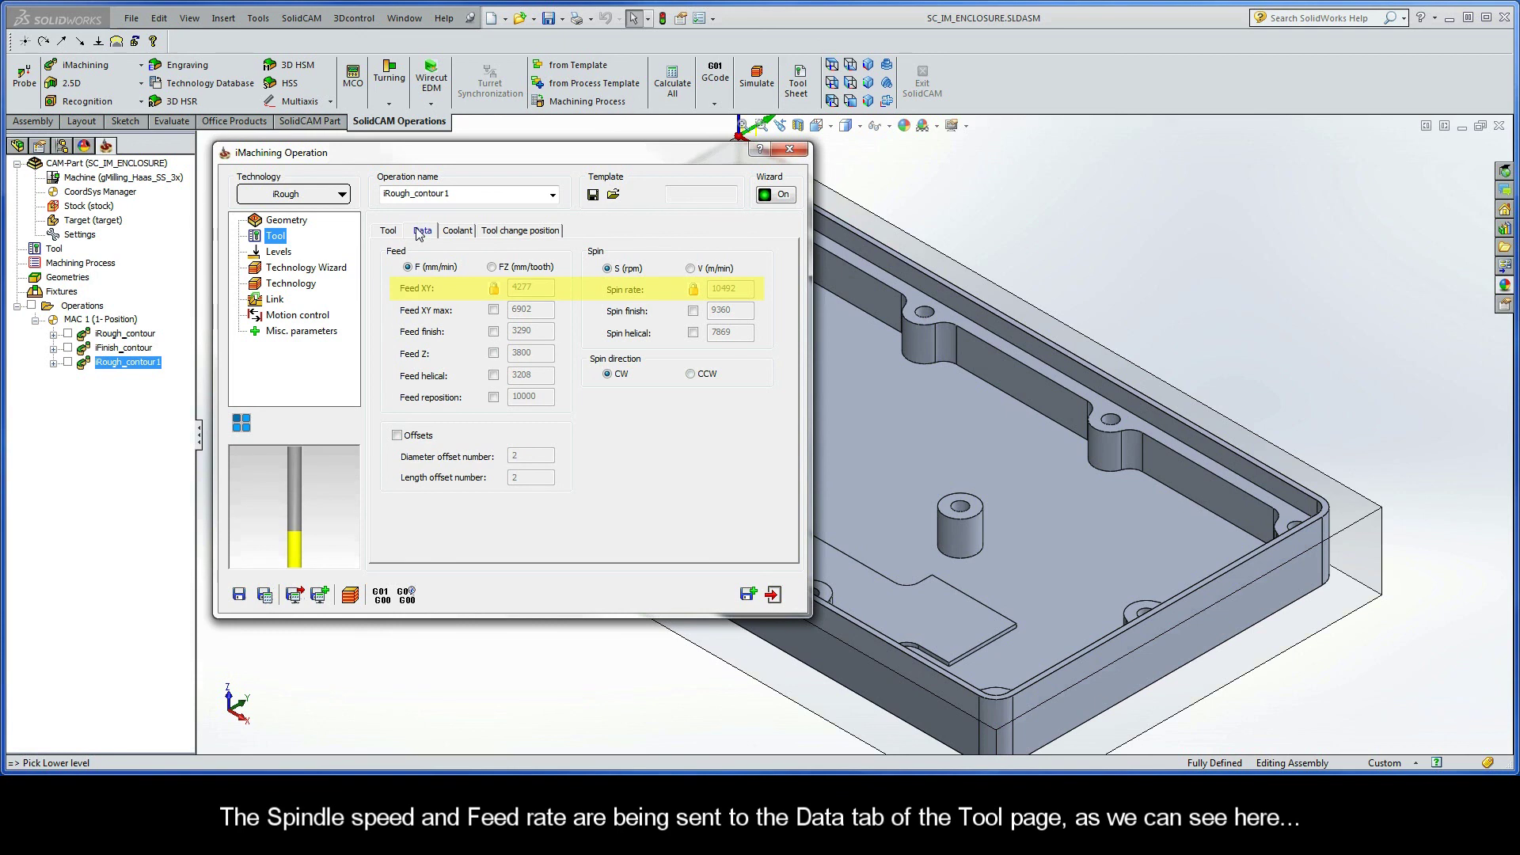
pyautogui.click(292, 283)
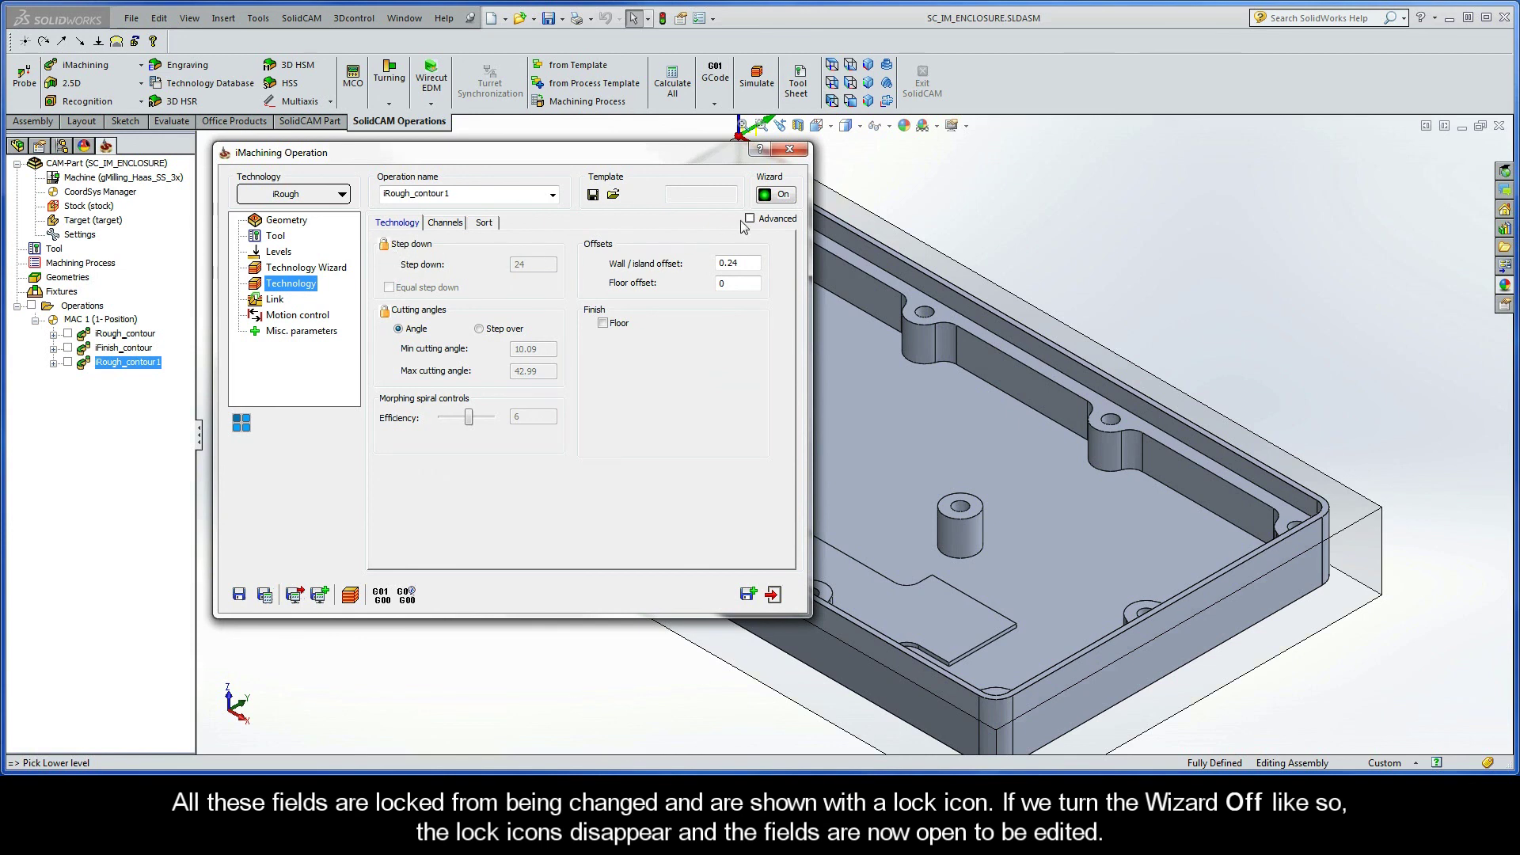
# Step: Turn the Wizard off and select the now-editable Step down, Min and Max cutting angle values
pyautogui.click(780, 195)
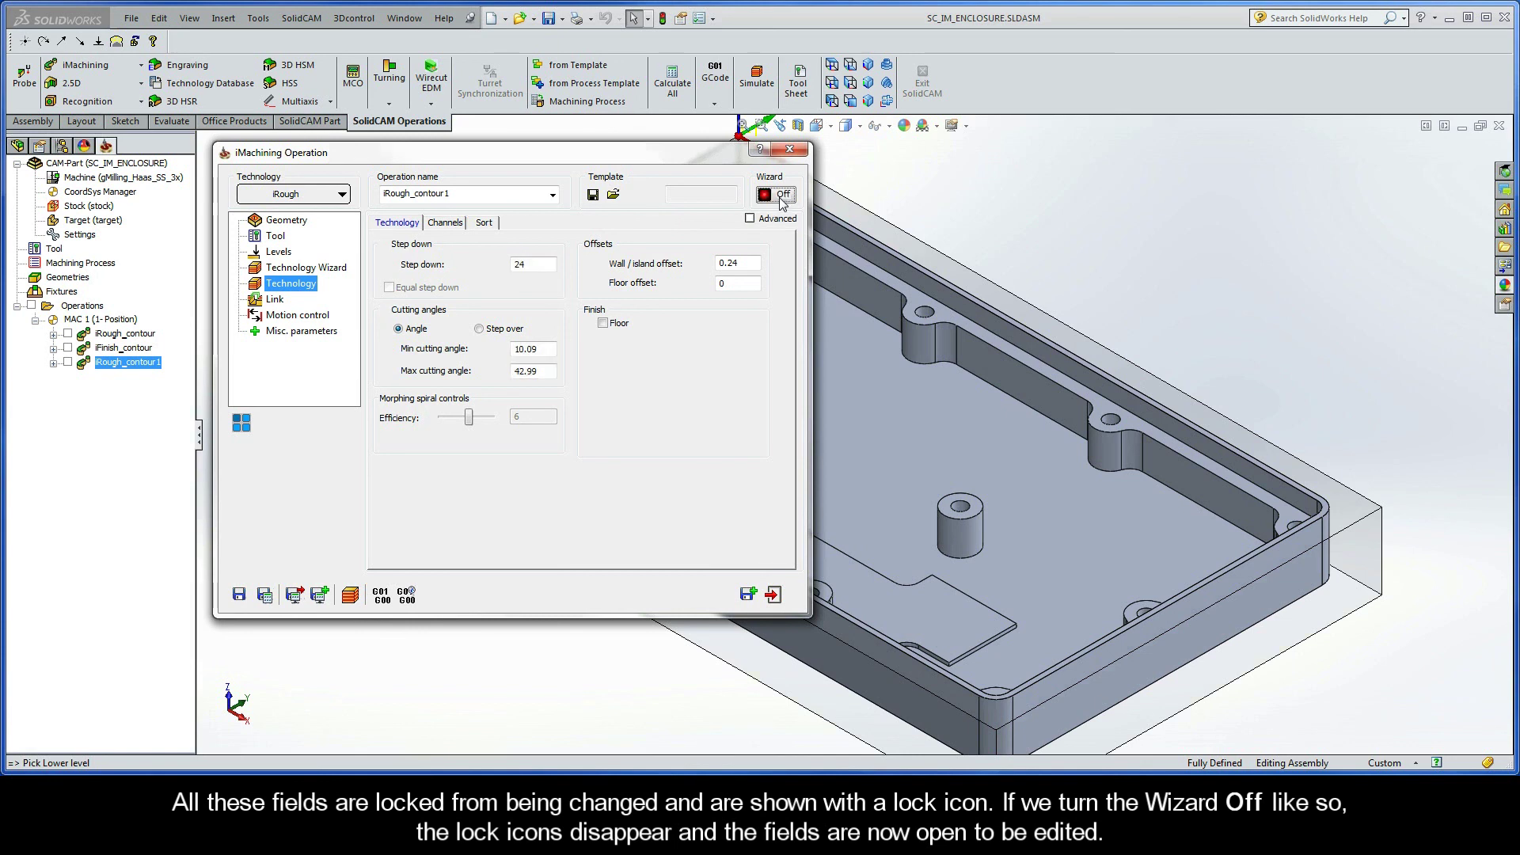
pyautogui.doubleClick(540, 264)
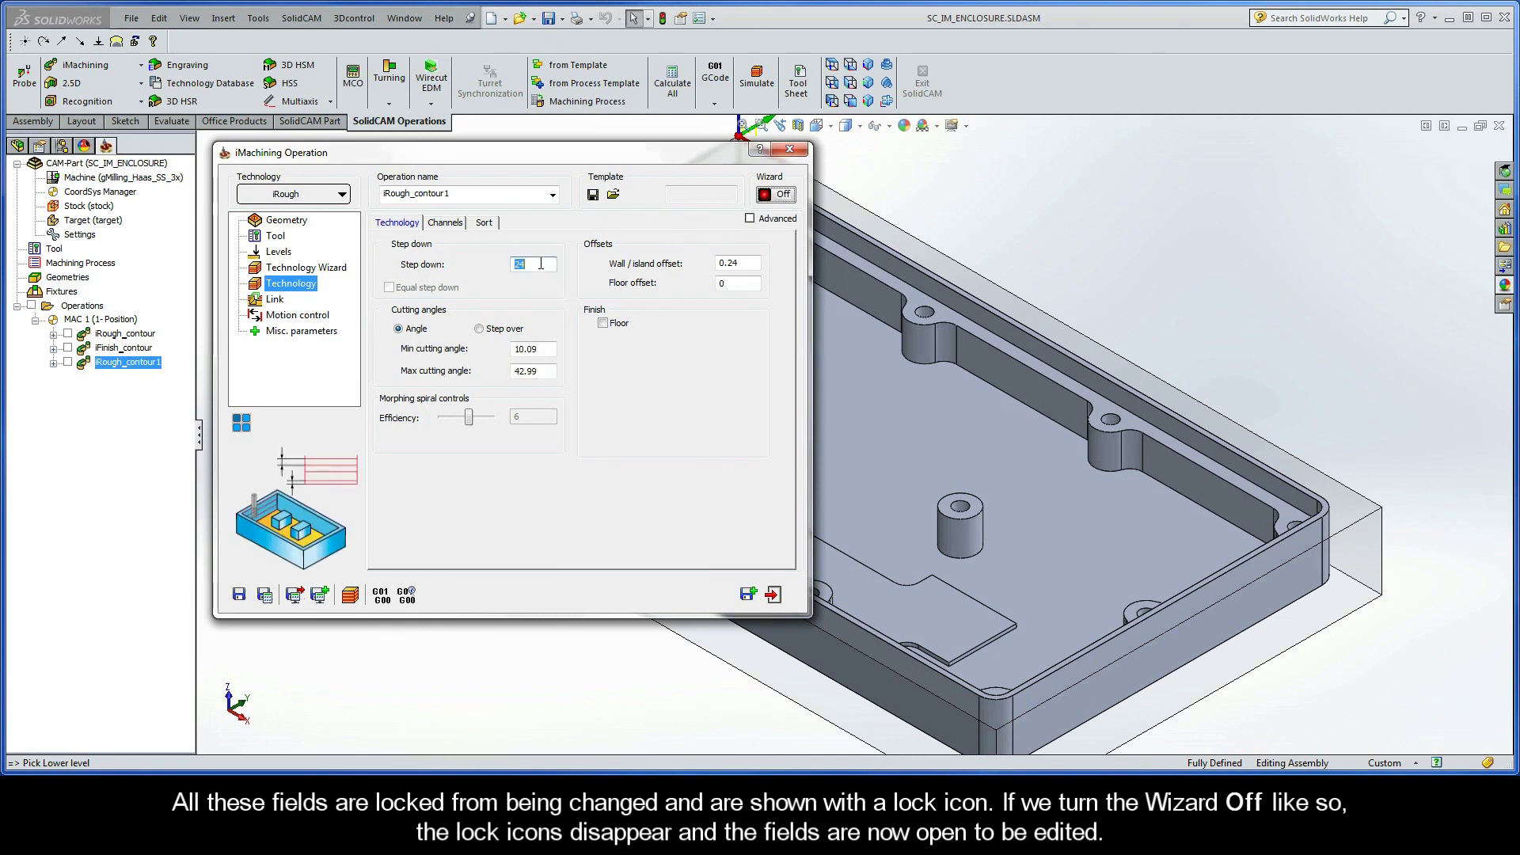
pyautogui.doubleClick(541, 349)
pyautogui.click(542, 372)
pyautogui.doubleClick(541, 371)
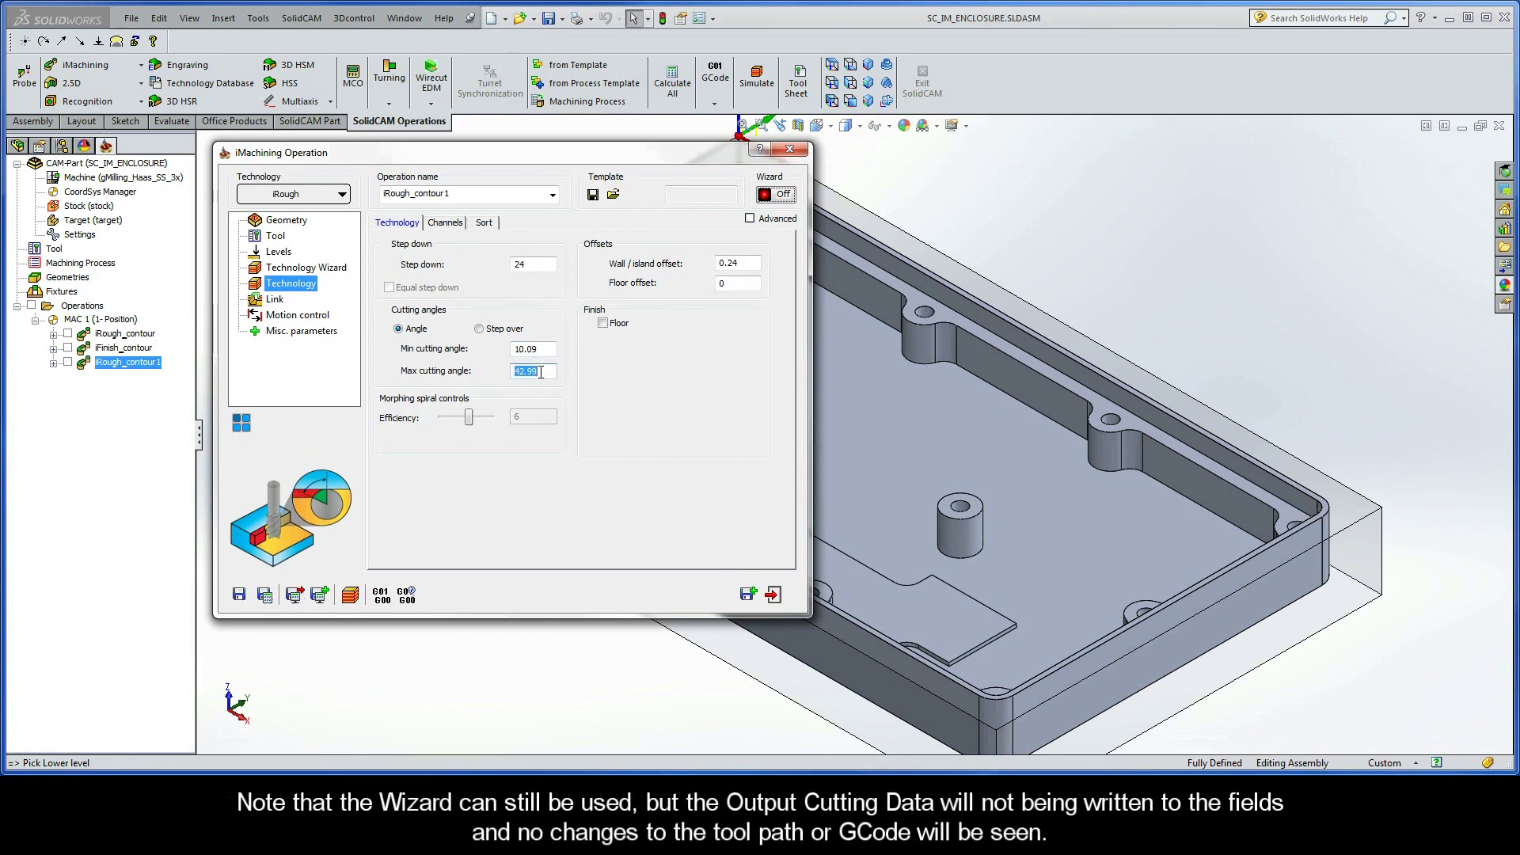